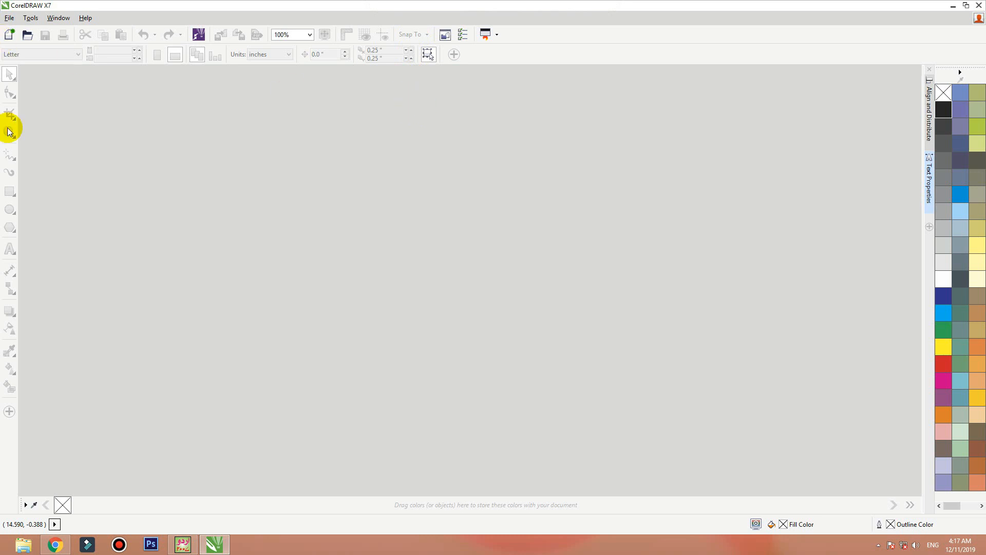
Create a new A4 landscape document, 11.693 by 8.268 inches, in CMYK at 800 dpi
key(ctrl+n)
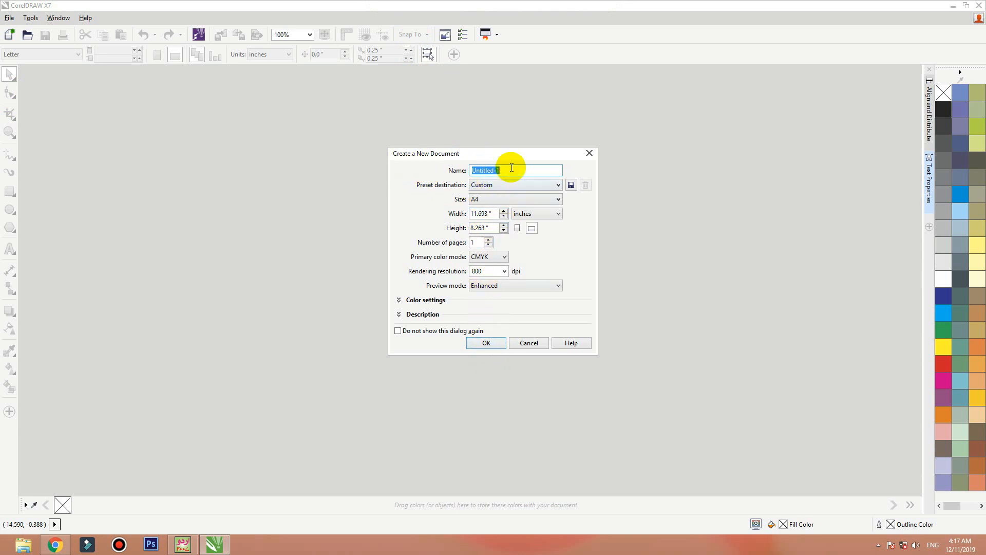
click(487, 343)
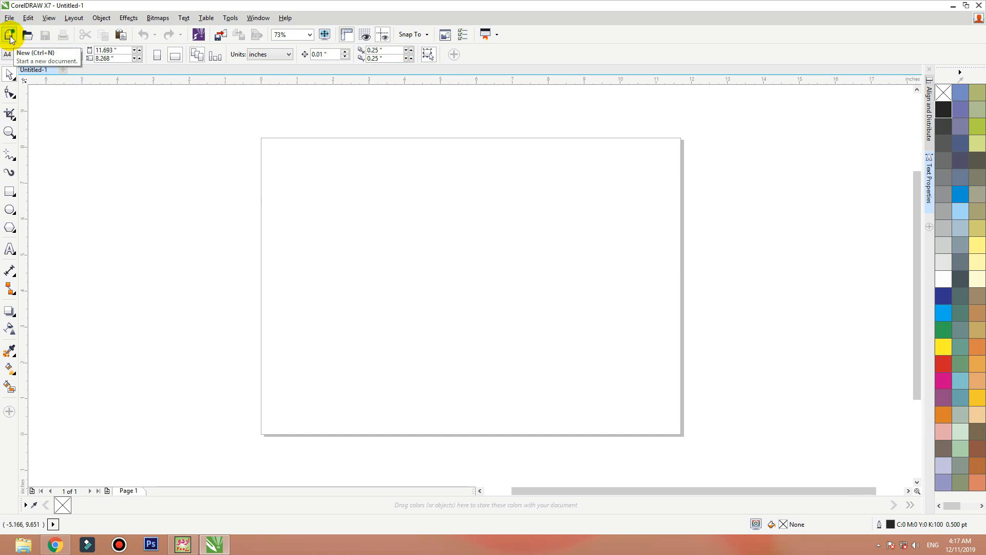
click(10, 36)
click(476, 343)
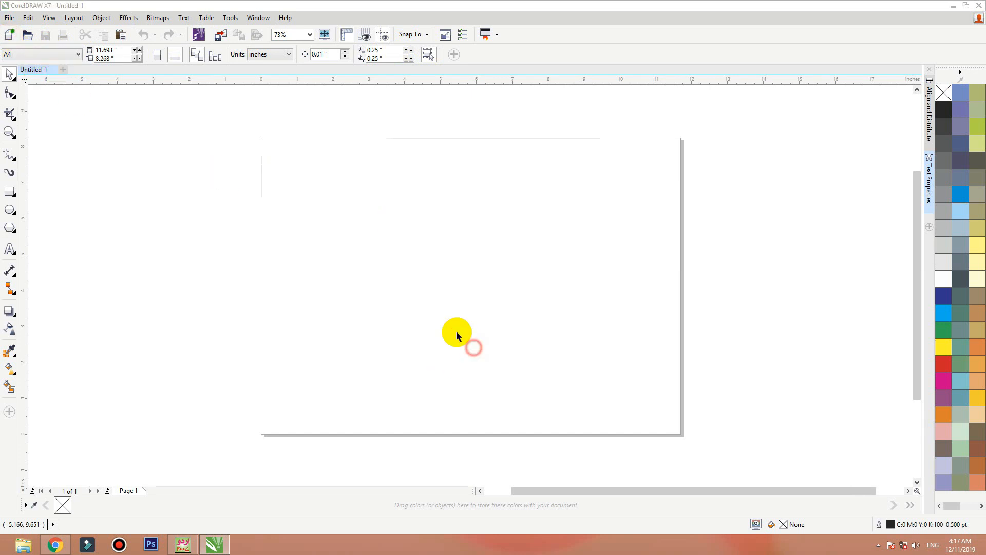
View the existing drawings in the Mix folder without opening one
click(41, 69)
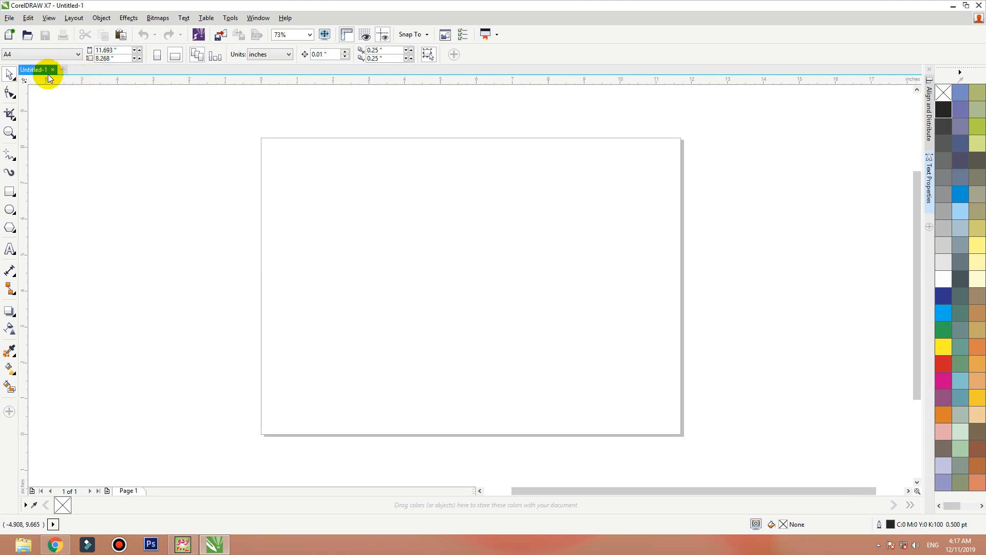
click(26, 36)
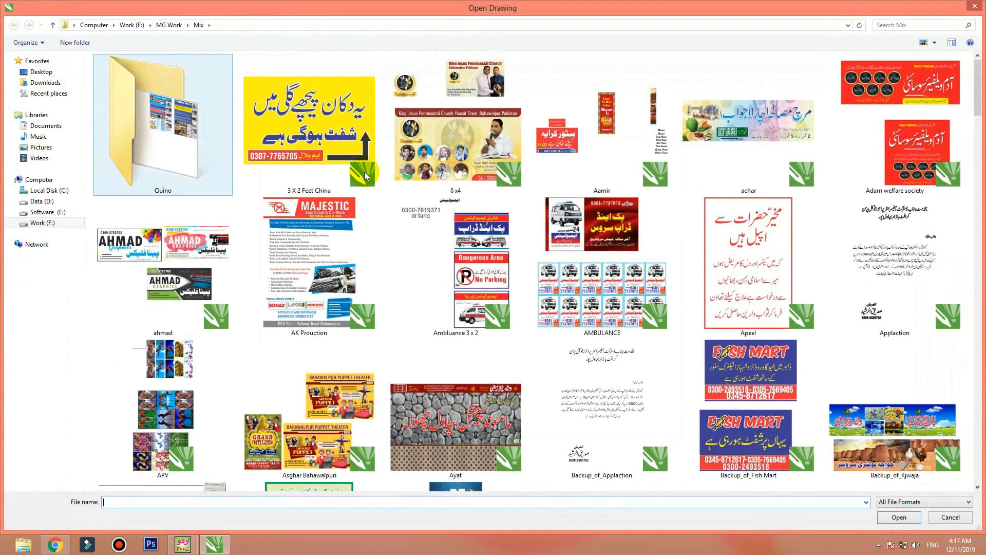
click(975, 7)
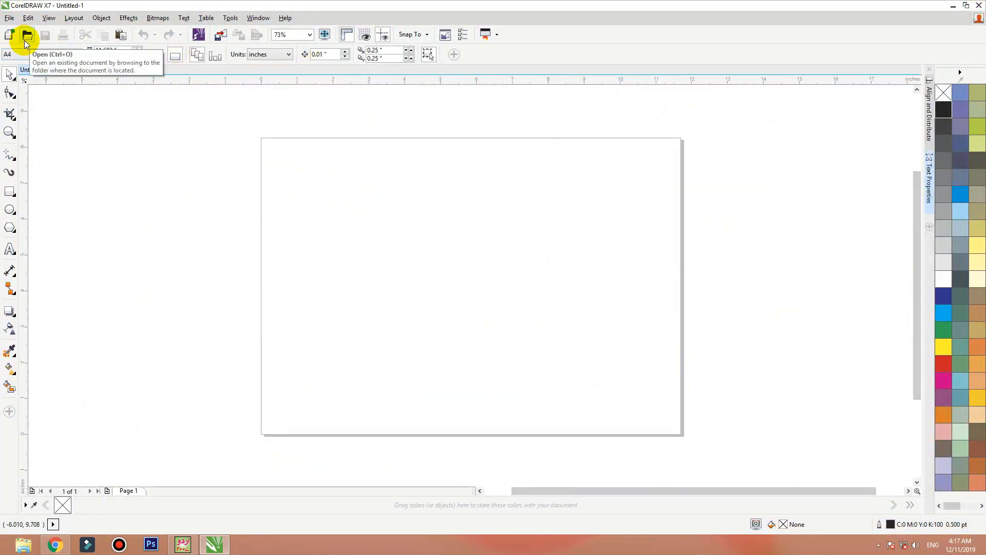
Draw a rectangle about 5.15 by 3.78 inches near the middle of the page
click(10, 192)
drag(342, 214, 527, 351)
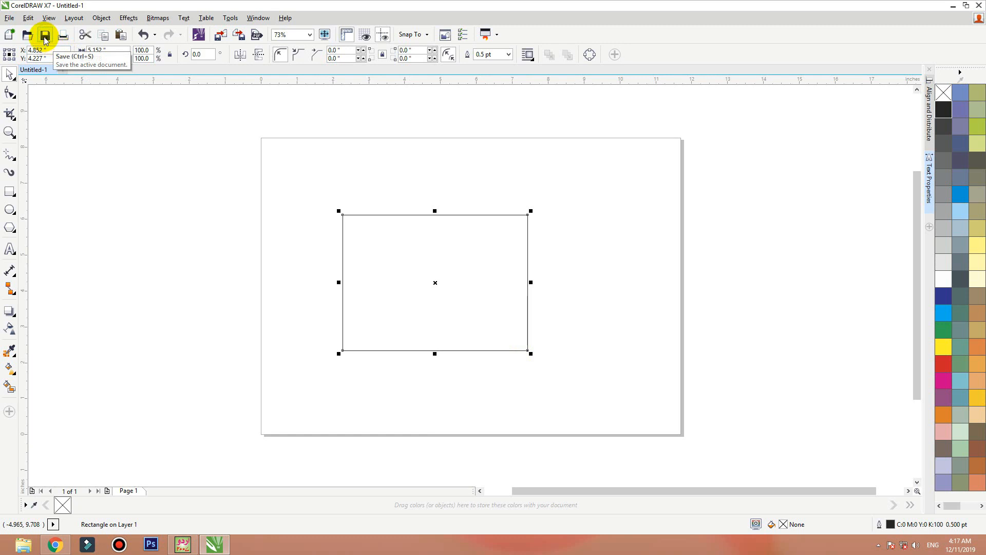
drag(306, 190, 595, 387)
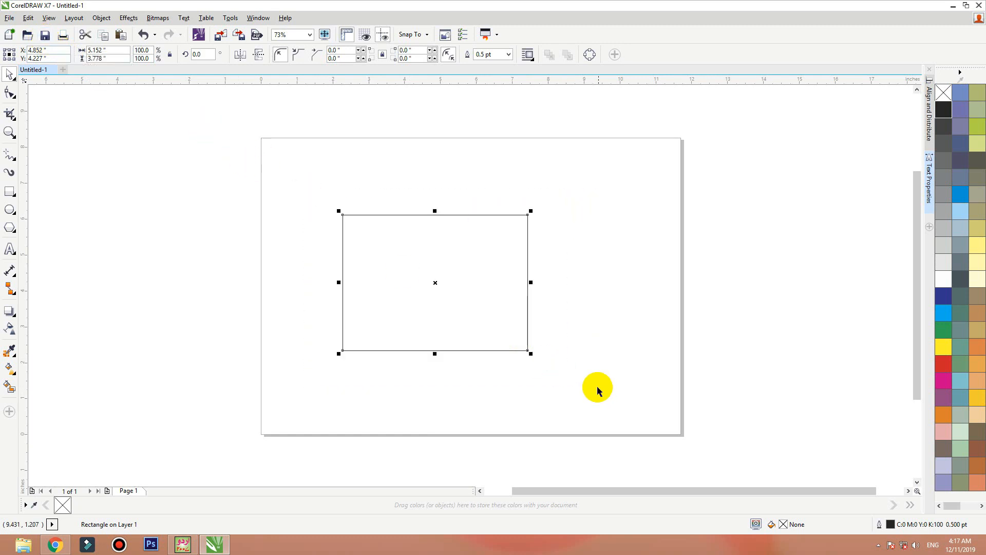
Cut the rectangle and paste it back in place, trying undo and redo on it
click(84, 36)
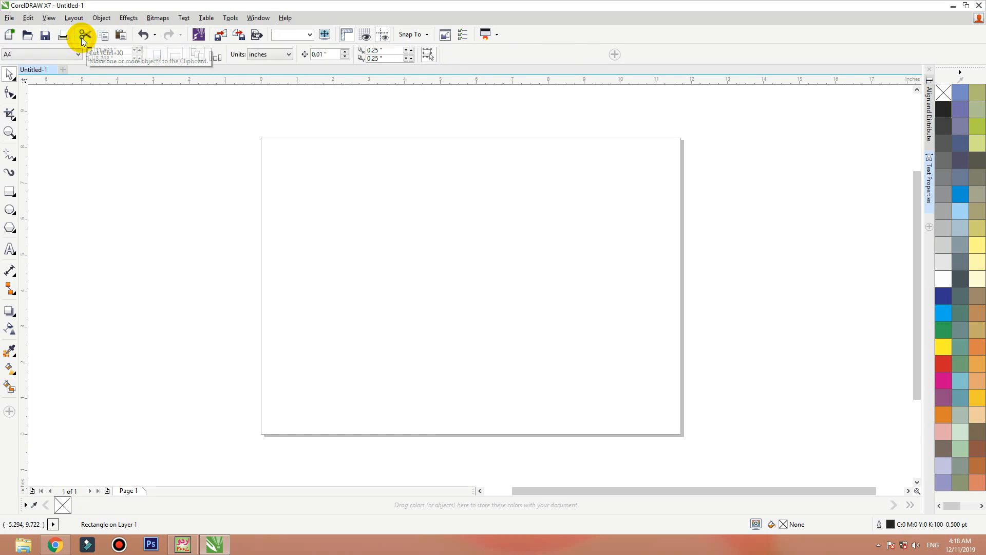
click(122, 37)
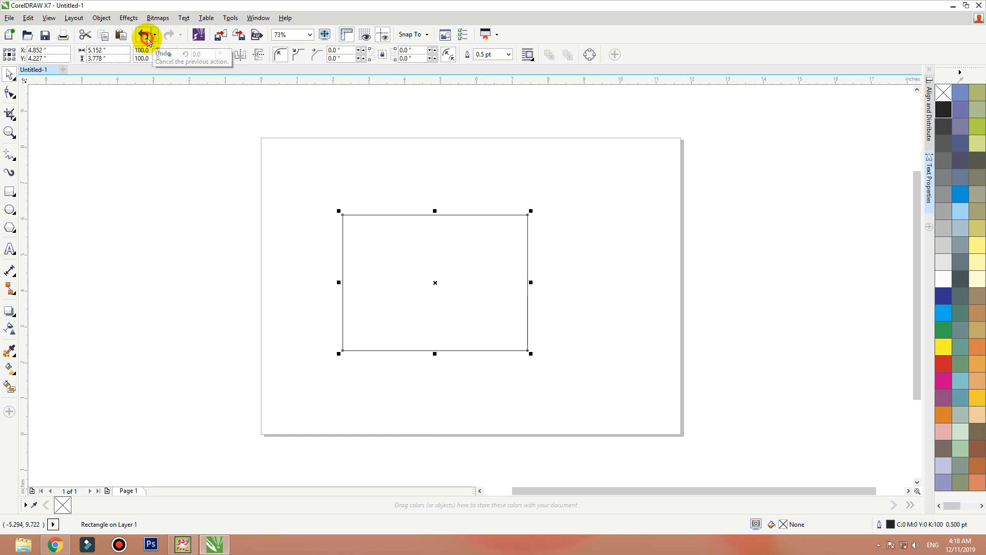
click(144, 35)
click(172, 35)
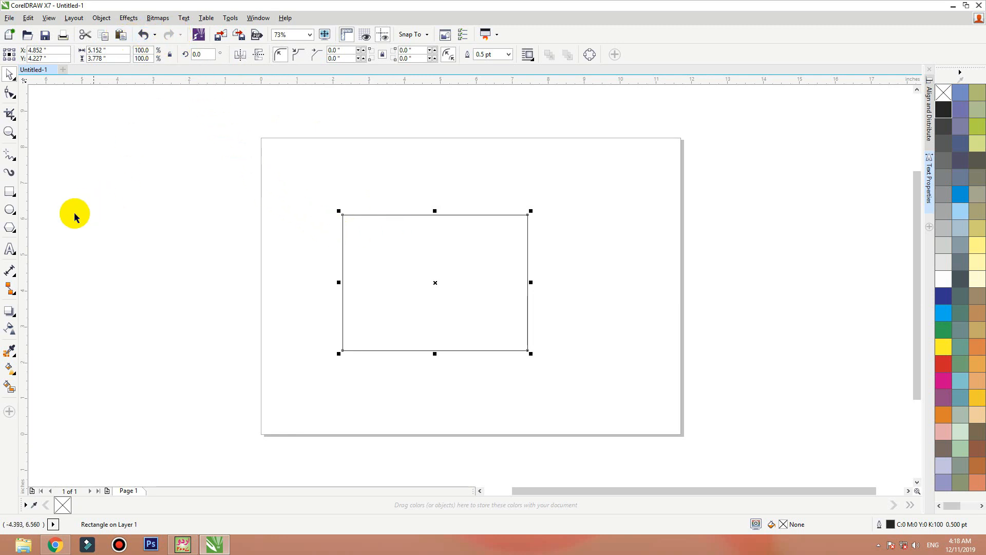
Draw a circle about 0.79 inches across on the rectangle's left edge and place a copy at the page's left border
click(9, 209)
mouse_move(328, 234)
mouse_down()
mouse_move(348, 261)
mouse_move(250, 248)
mouse_move(278, 304)
mouse_up()
key(space)
right_click(250, 248)
right_click(278, 304)
click(293, 329)
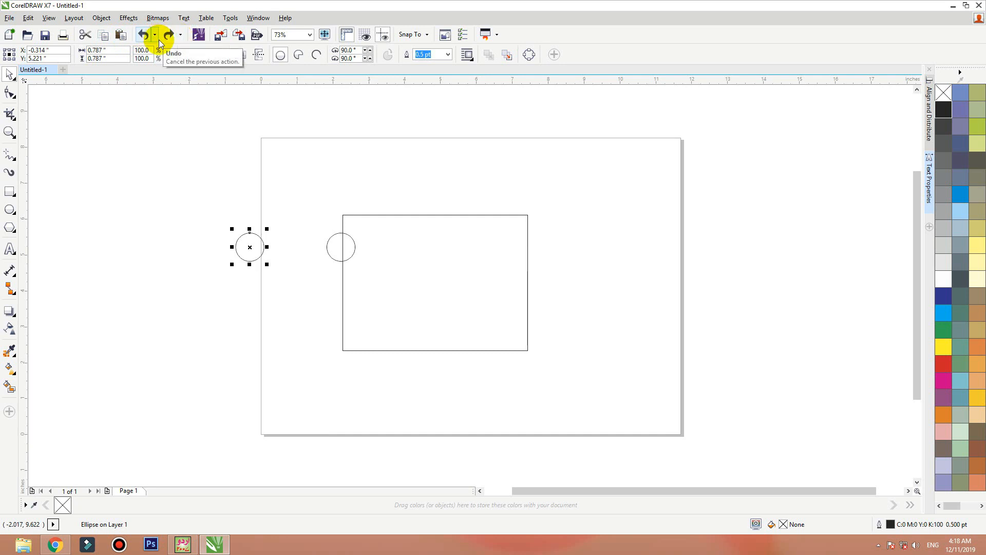
Import the image 1-(A) (246).jpg from the Oringe folder and place it to the right of the rectangle
click(220, 39)
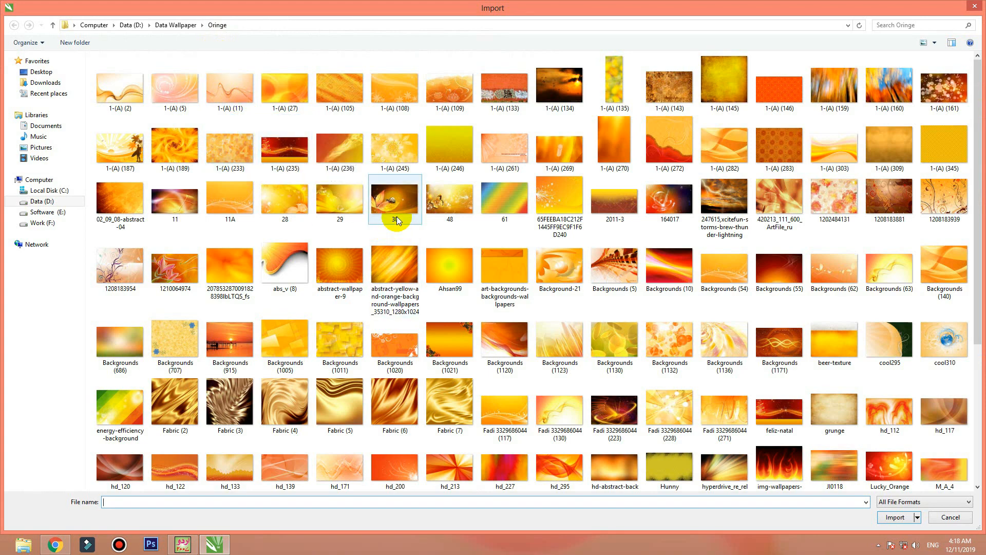
double_click(452, 154)
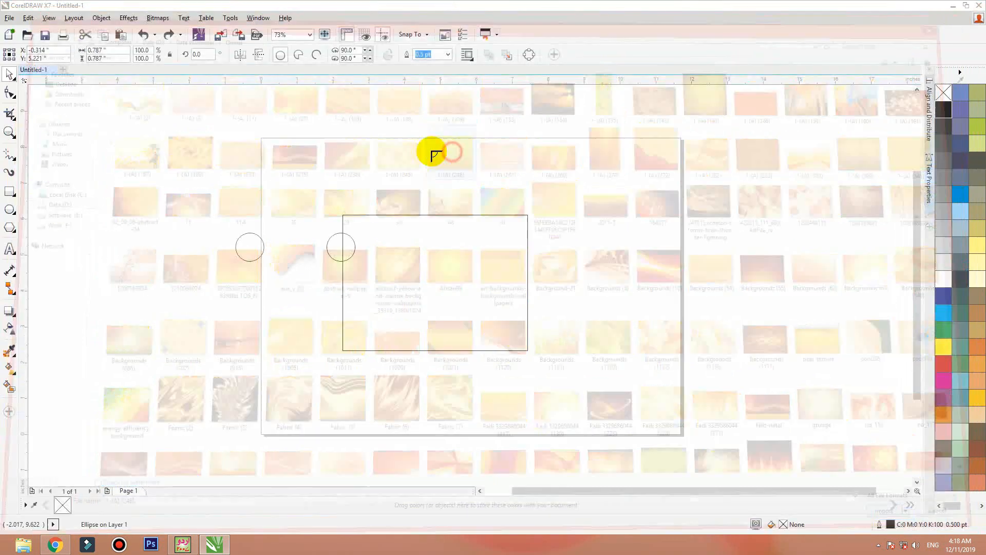
click(498, 137)
drag(544, 182, 591, 192)
scroll(555, 185, up, 1)
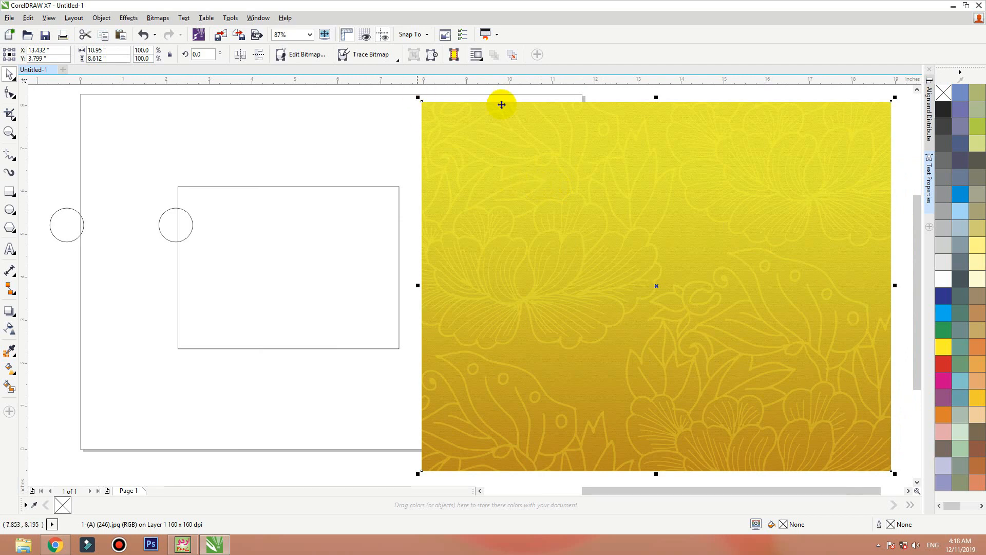
click(564, 141)
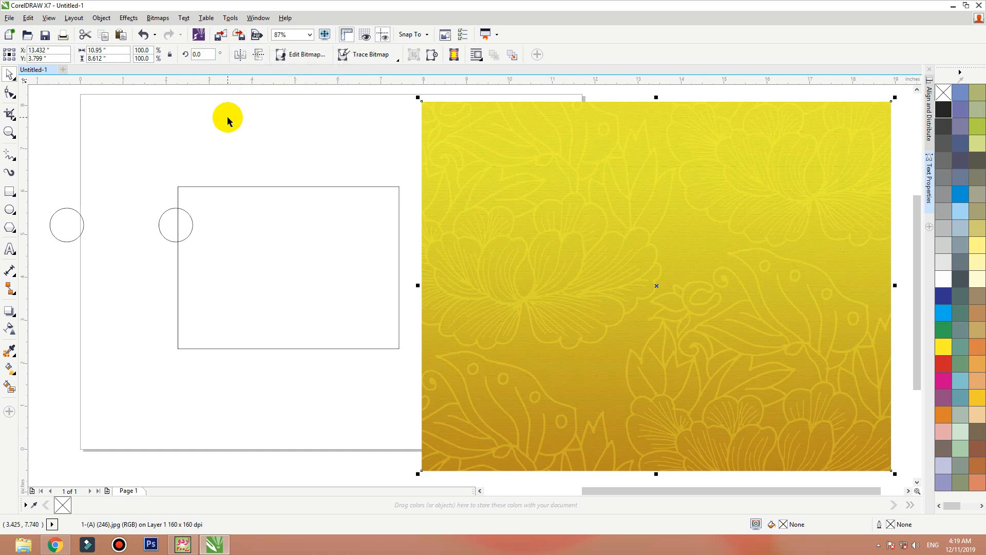
Move the outer circle above the rectangle's upper-left corner and clear the selection
drag(74, 222, 185, 157)
click(110, 176)
click(248, 244)
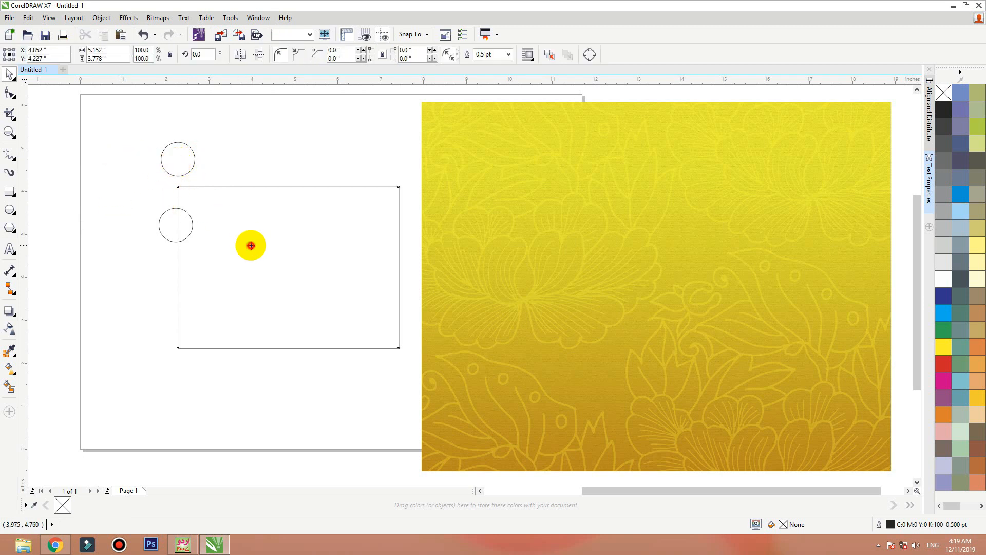
click(235, 156)
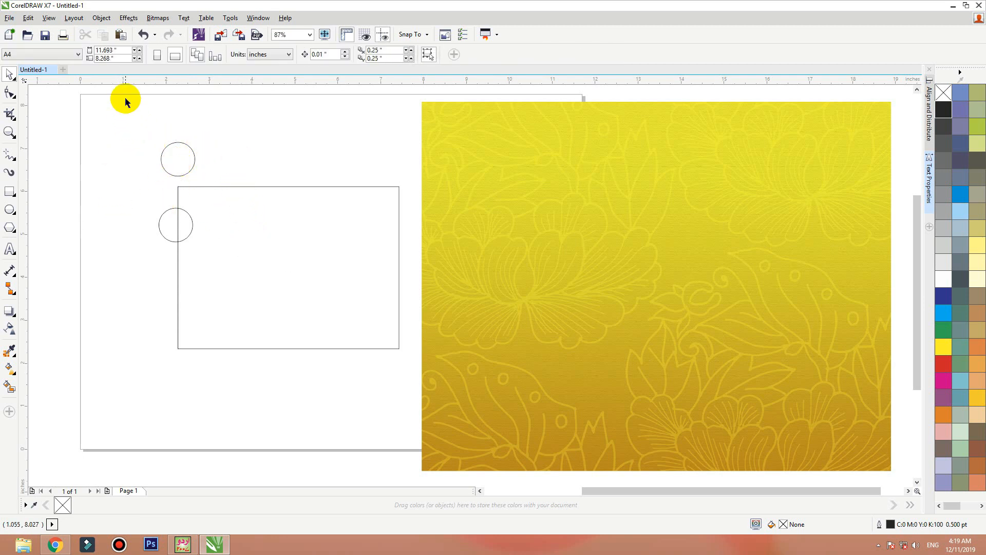
Export only the rectangle and both circles as a JPEG bitmap named Untitled-1
drag(125, 97, 414, 359)
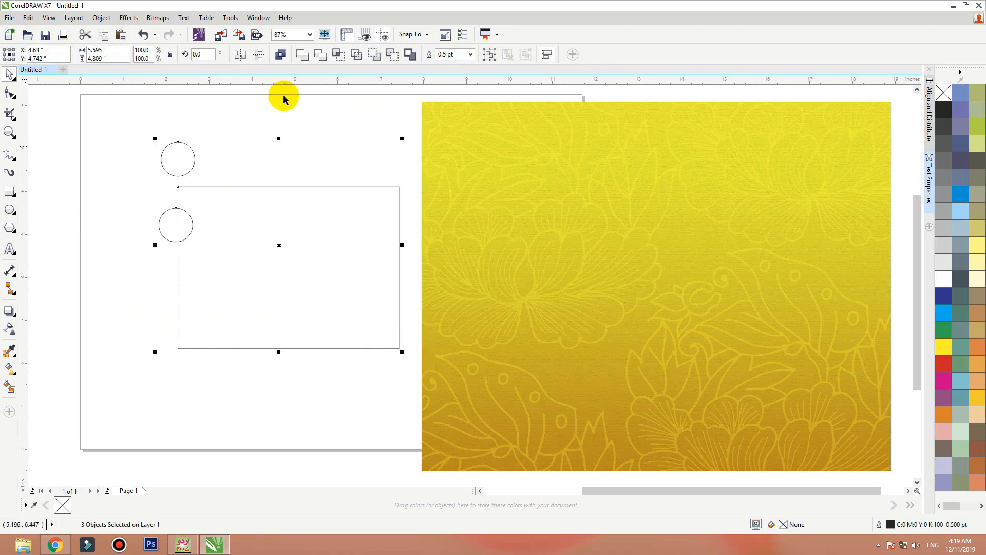
click(241, 35)
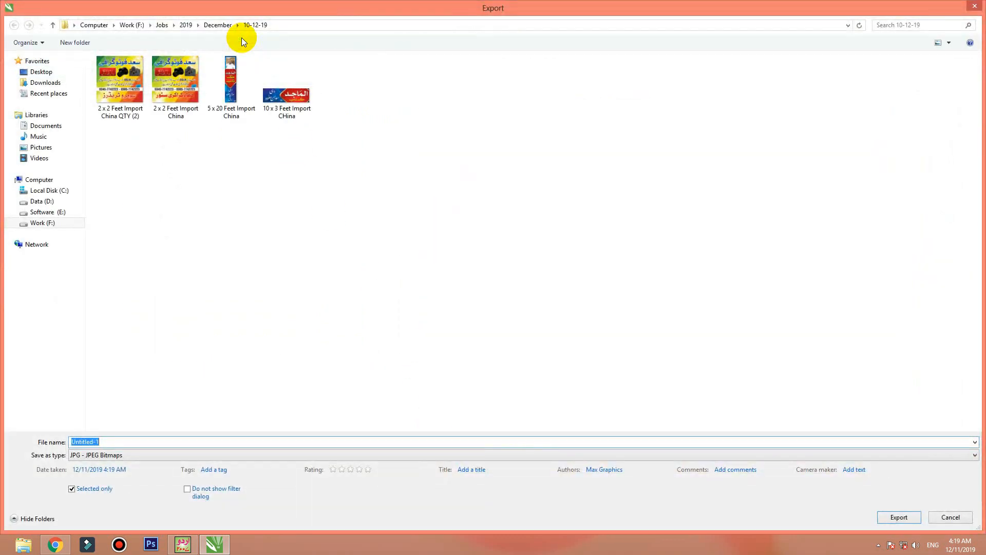
click(91, 455)
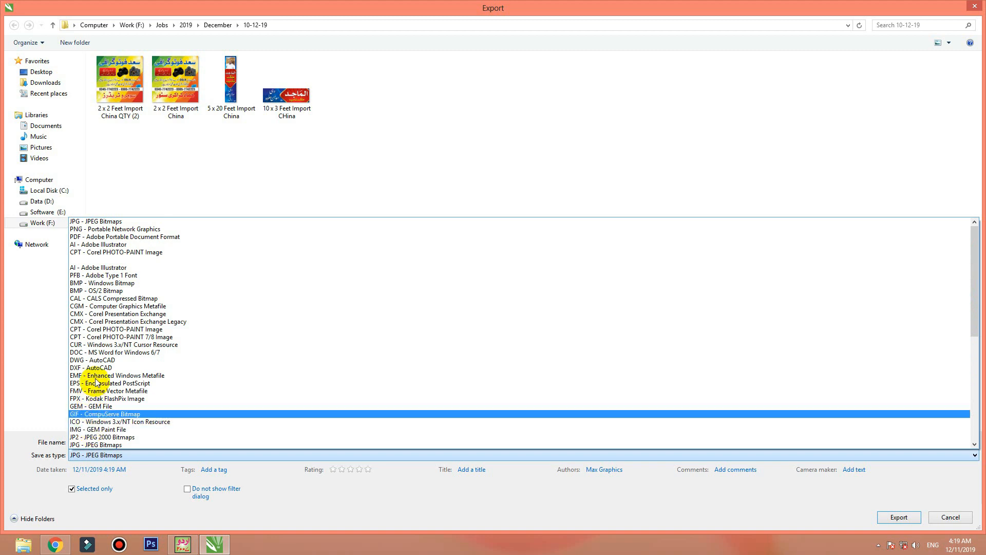
click(121, 501)
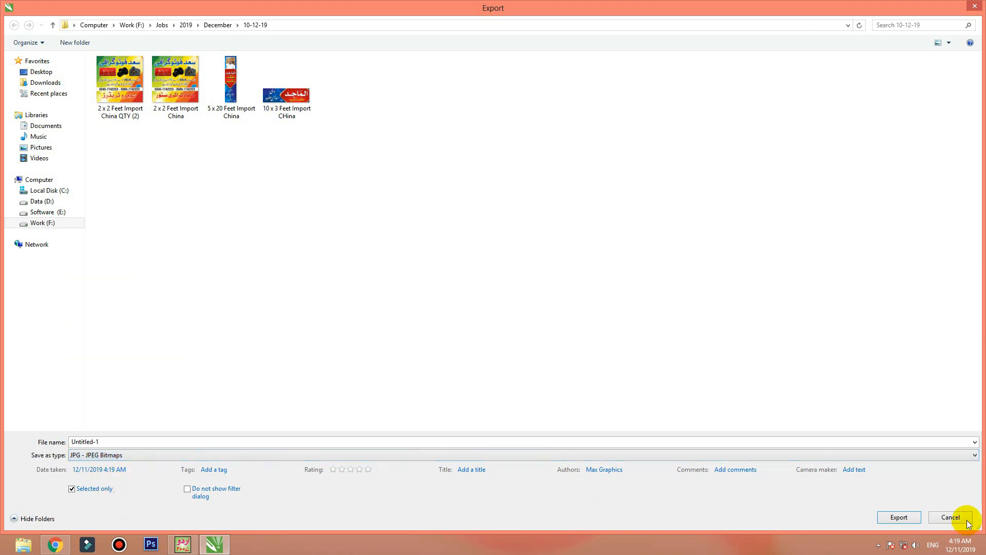
click(894, 519)
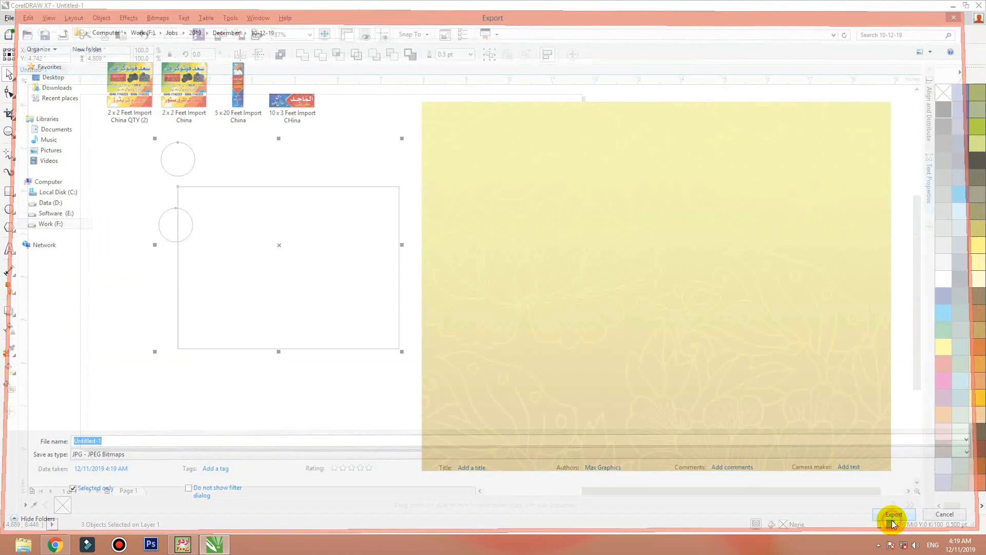
click(696, 425)
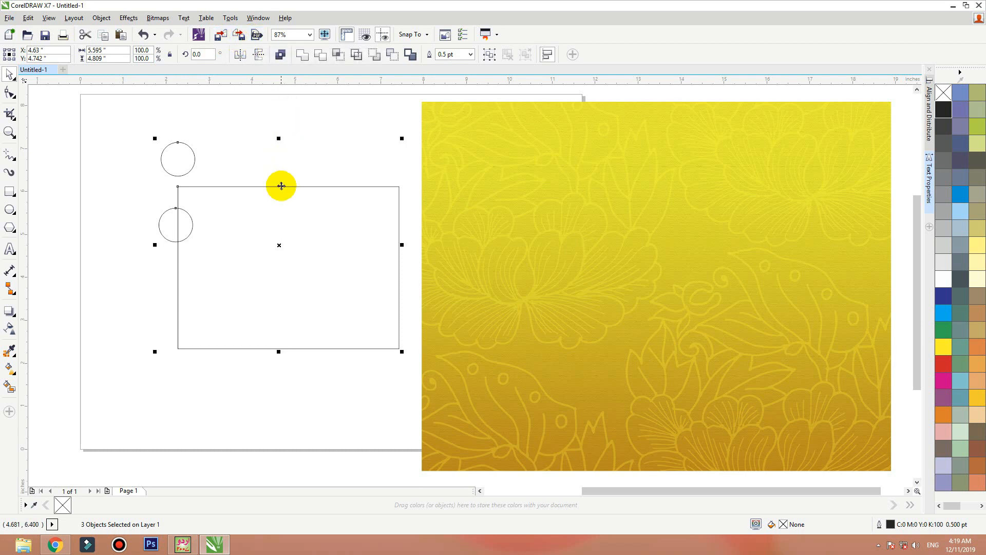
Fill the rectangle and both circles with yellow-green (C:40 M:0 Y:100 K:0) and remove their outlines
click(959, 131)
click(978, 126)
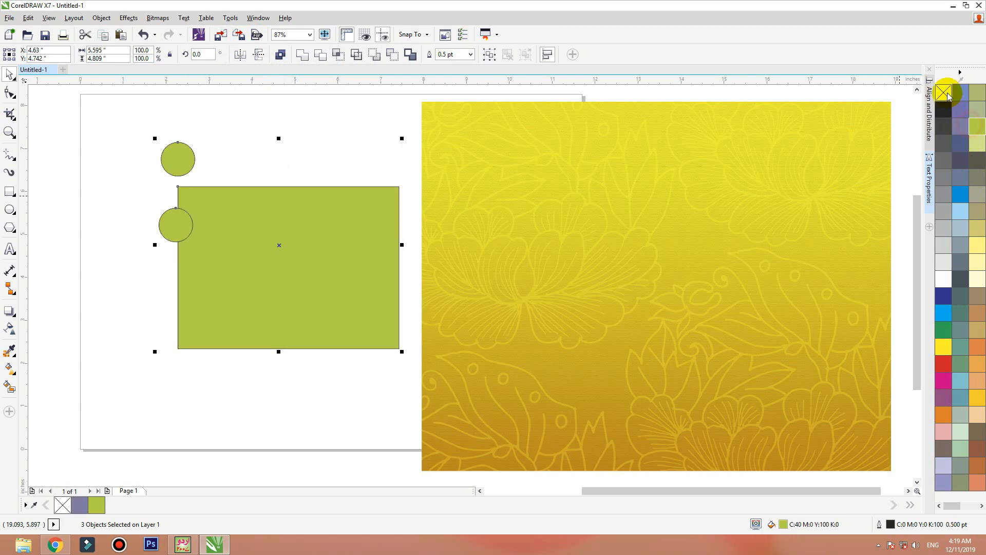
right_click(944, 92)
click(306, 132)
Delete the rectangle and both circles, and move the imported image onto the page
click(460, 161)
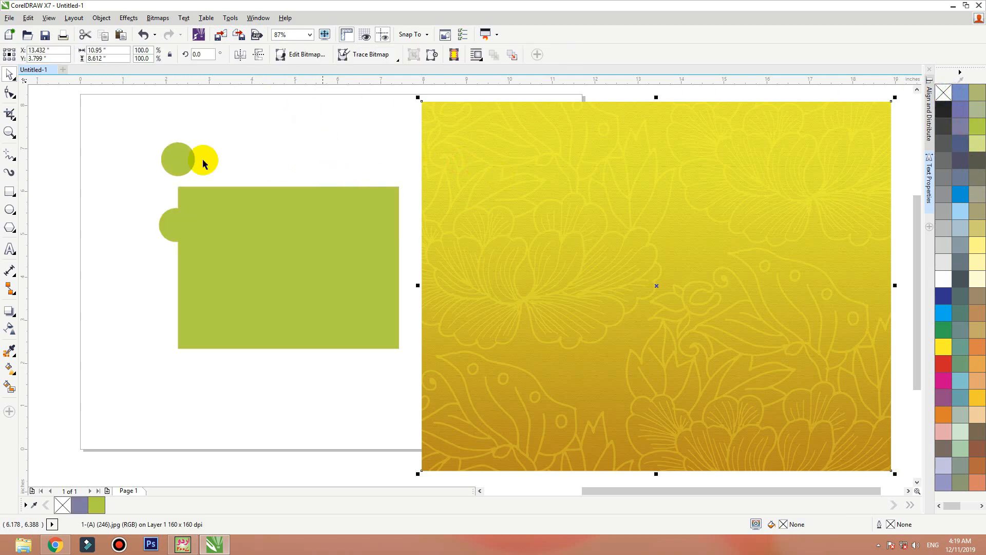
drag(104, 123, 197, 348)
key(Delete)
drag(385, 386, 414, 386)
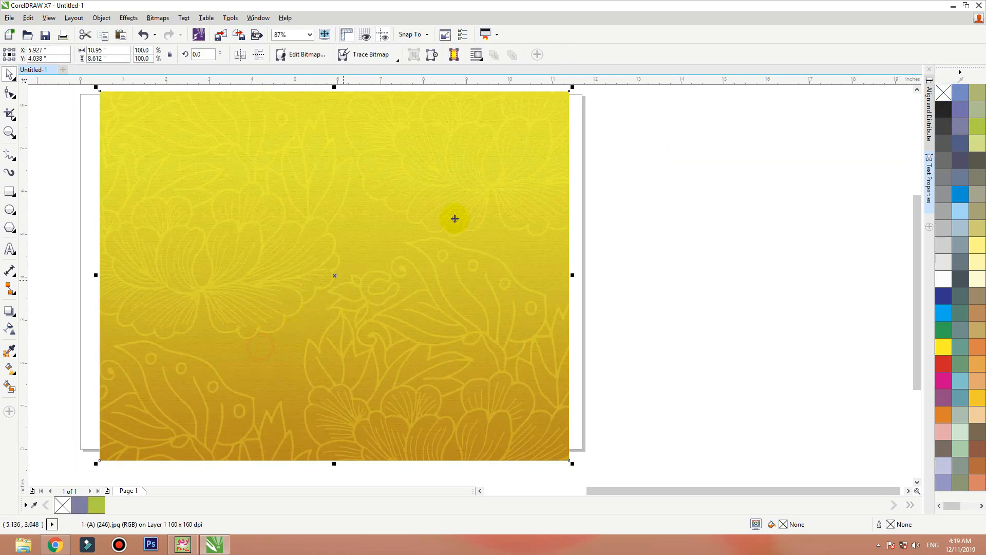
Open the Publish To PDF settings and cancel without saving
click(256, 34)
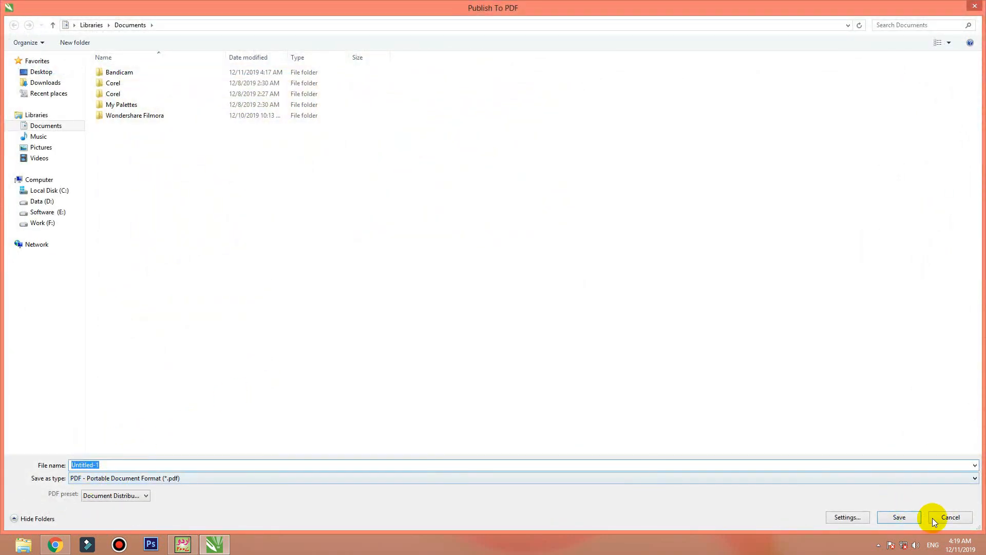
click(950, 518)
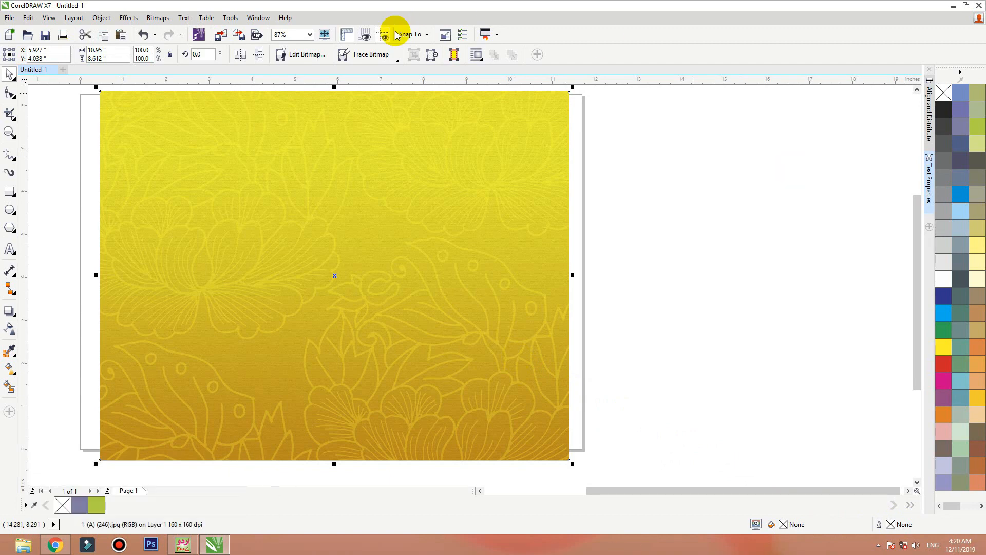
View the page at 100%, To Page, 50% and 200% zoom, finishing with the selected image fitted to the window
click(310, 35)
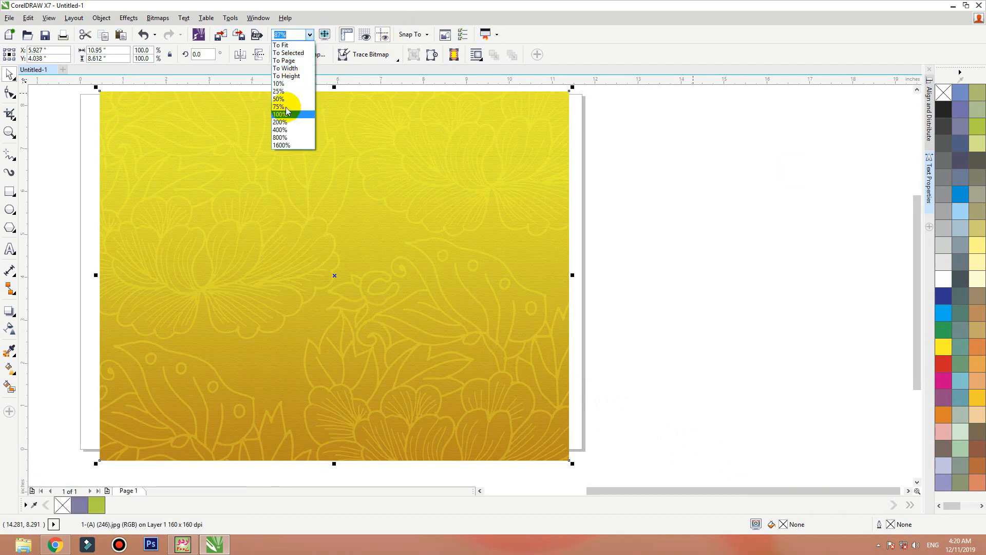
click(287, 103)
click(310, 34)
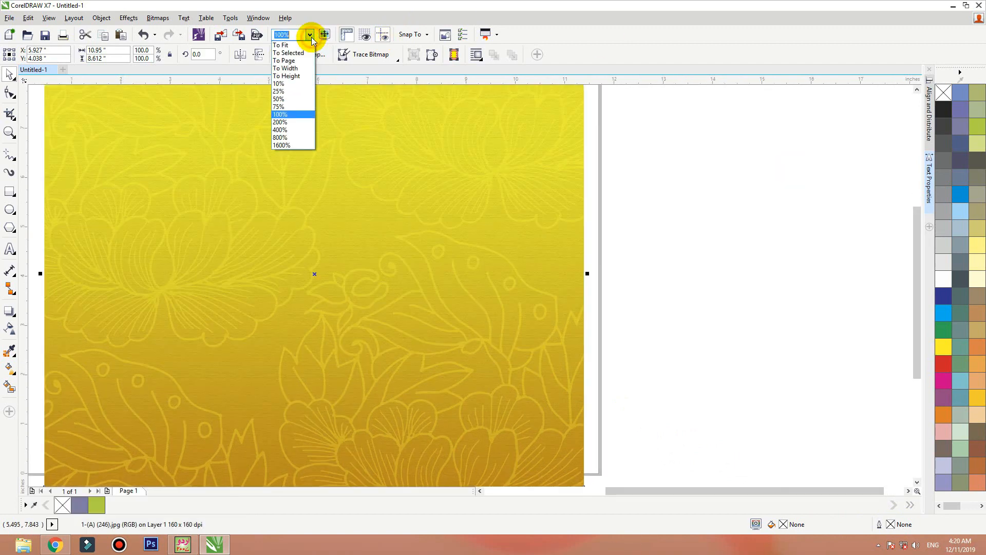
click(293, 58)
click(311, 35)
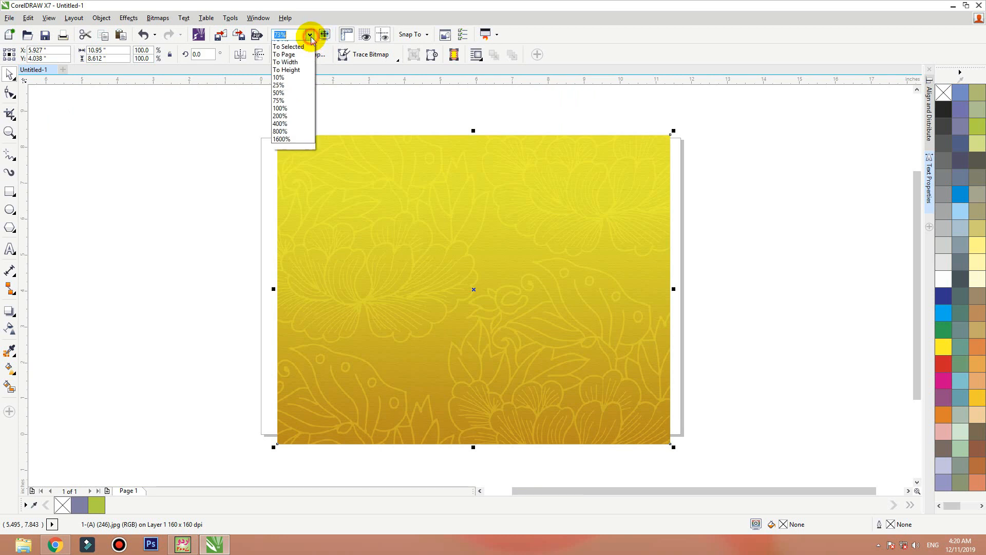
click(287, 96)
click(309, 34)
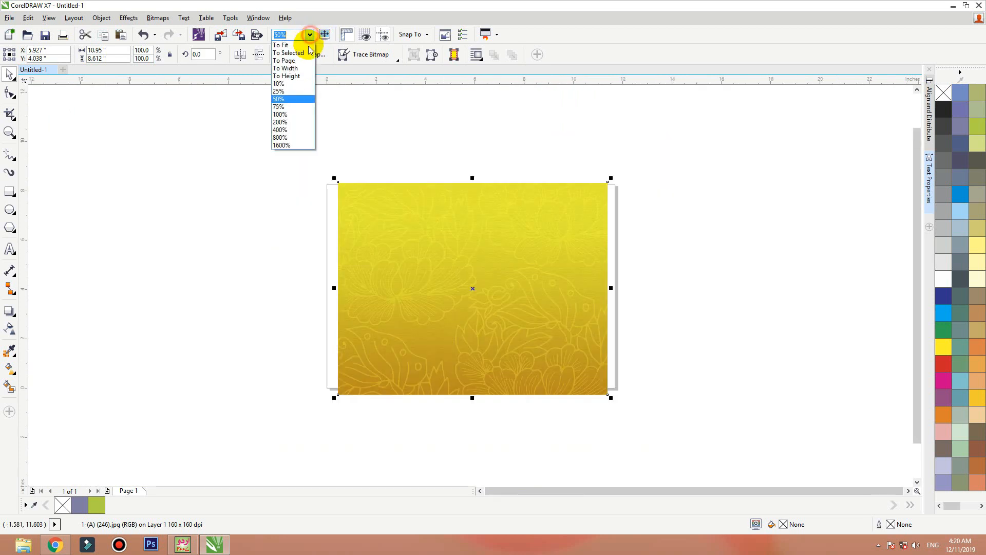
click(287, 121)
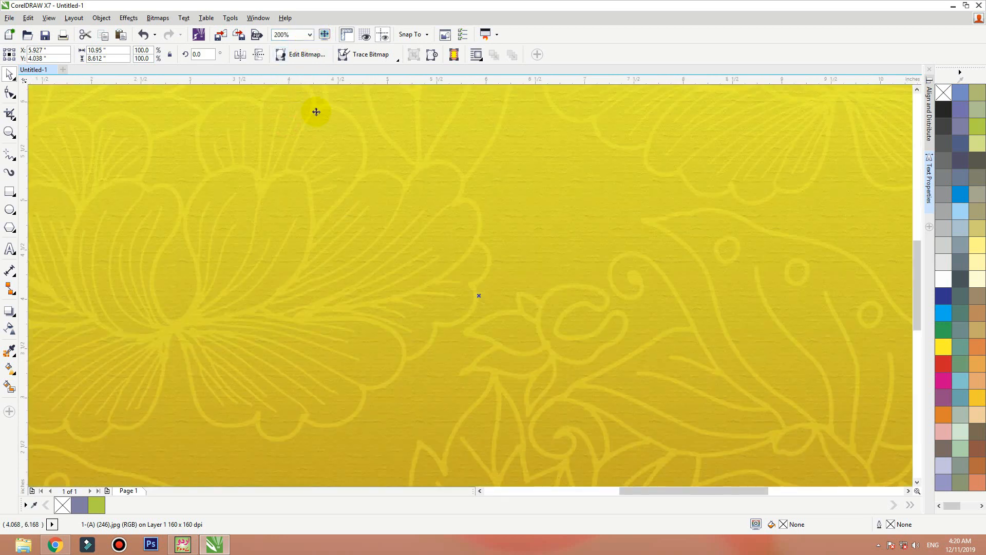
scroll(389, 323, down, 4)
key(shift+F2)
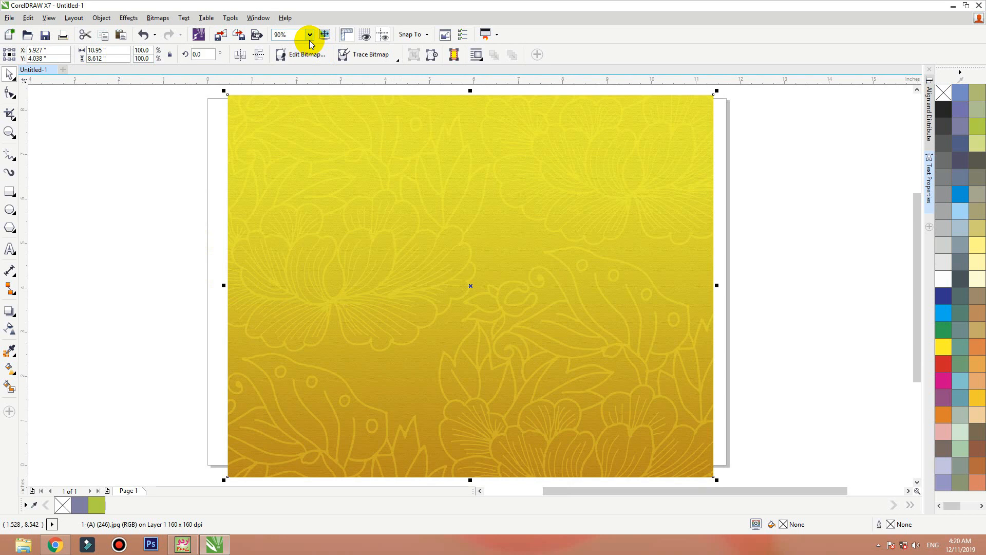
Zoom out to 25%, fit the selected image to the window, magnify its upper-left area, and return to the fitted view
scroll(194, 229, down, 4)
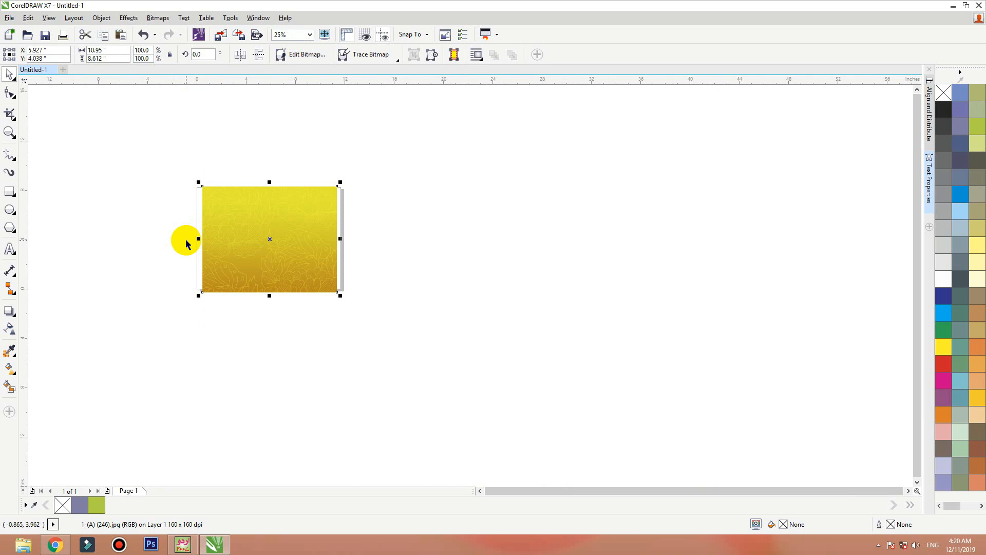
key(shift+F2)
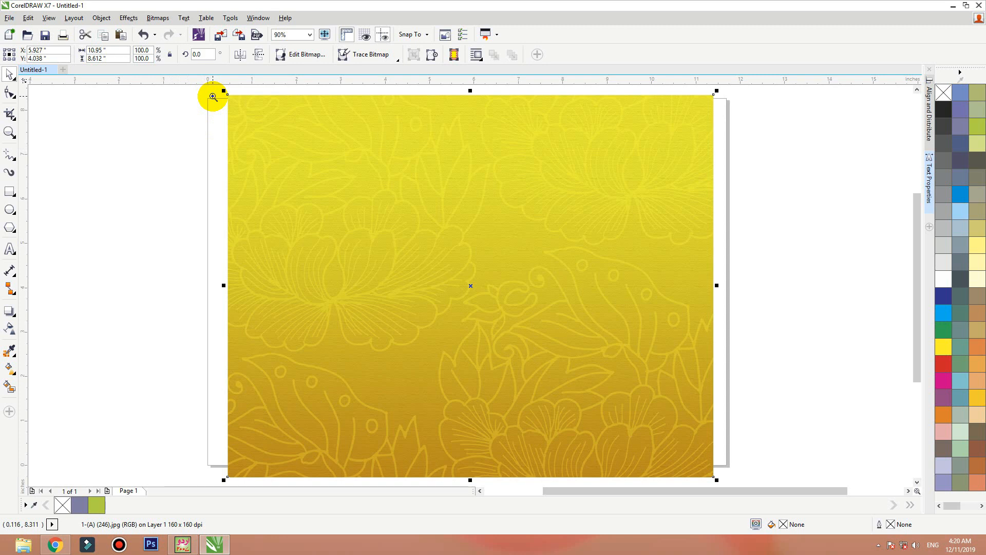
drag(212, 96, 257, 144)
drag(376, 192, 480, 237)
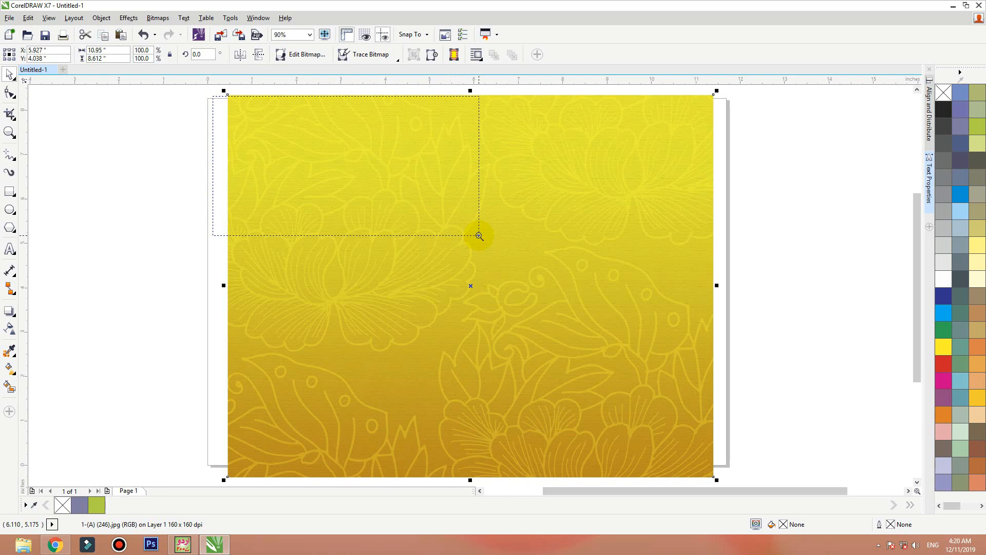
drag(480, 235, 480, 236)
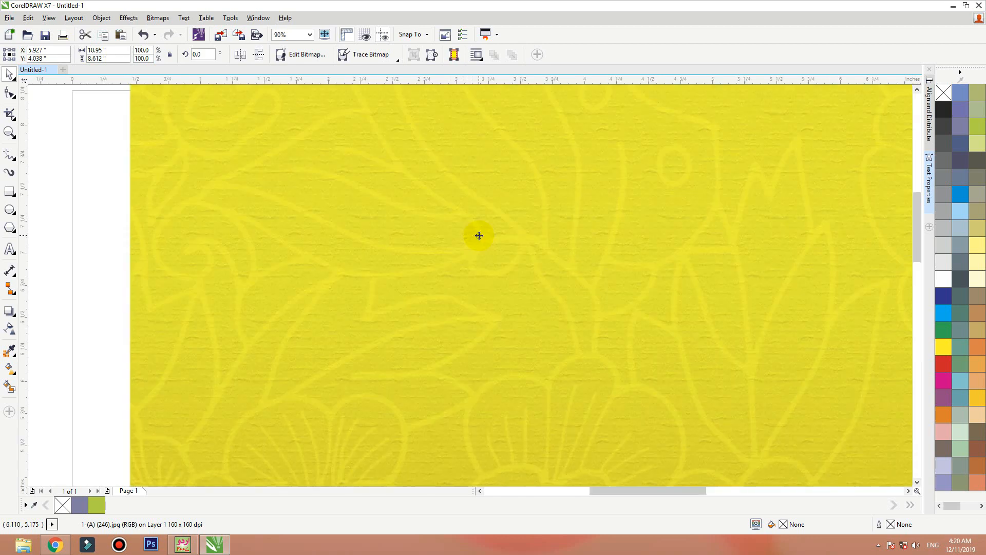
key(F4)
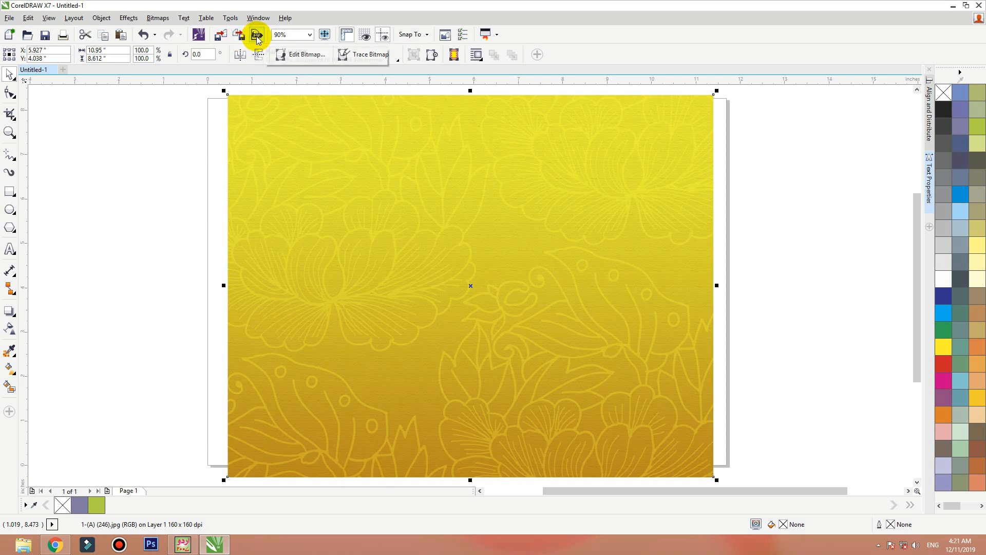
click(145, 149)
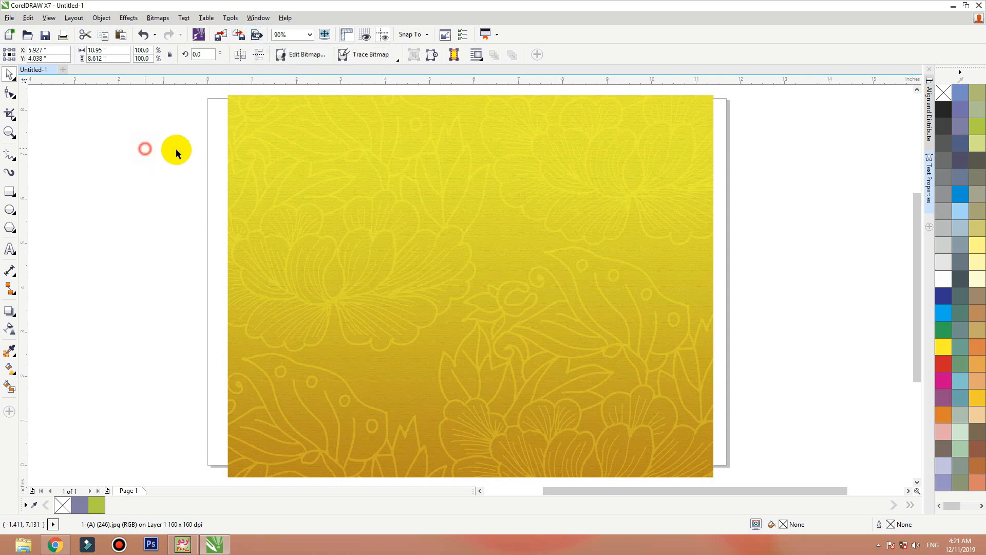
click(310, 153)
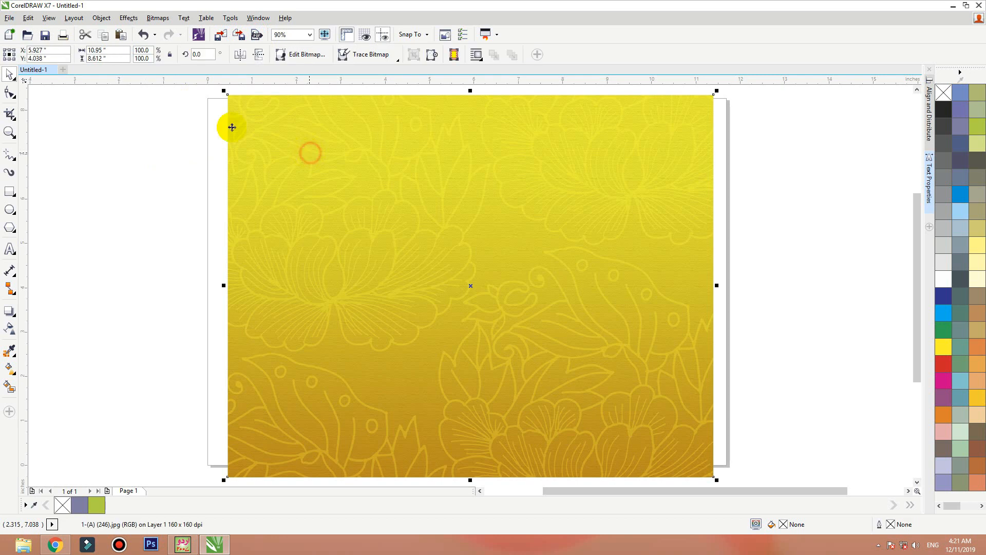
click(52, 51)
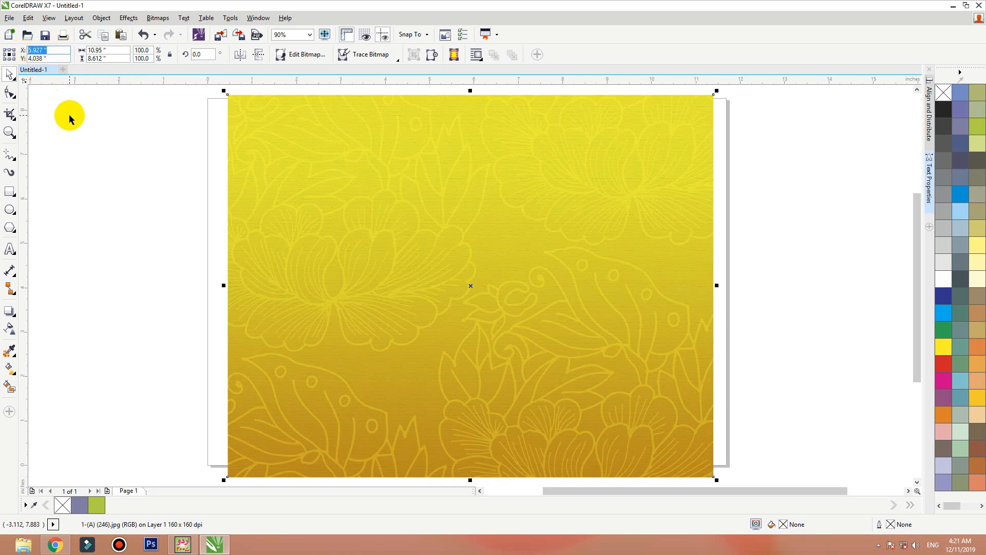
click(134, 199)
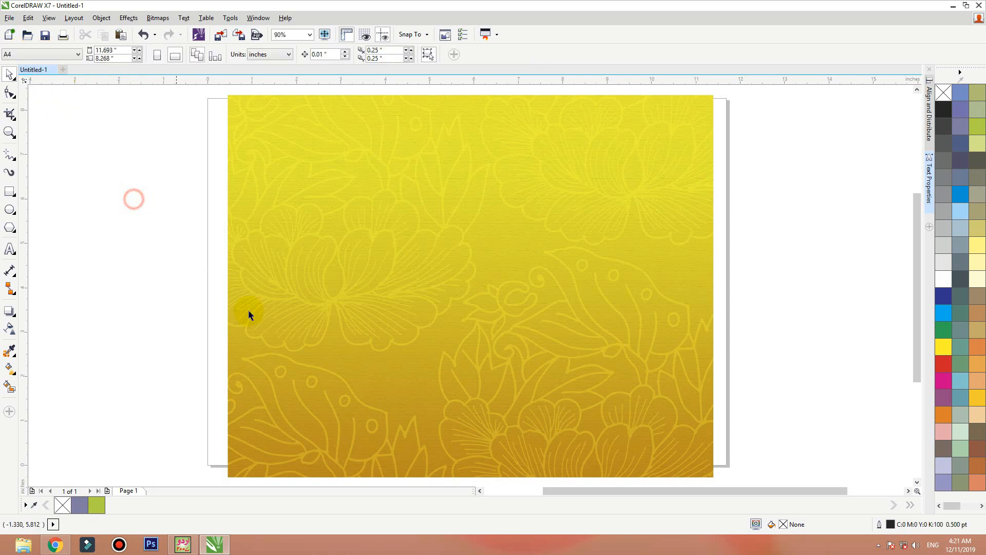
Draw a rectangle about 4.12 by 2.46 inches and move it so it overlaps the page's upper-left corner
scroll(480, 334, down, 3)
scroll(412, 197, up, 2)
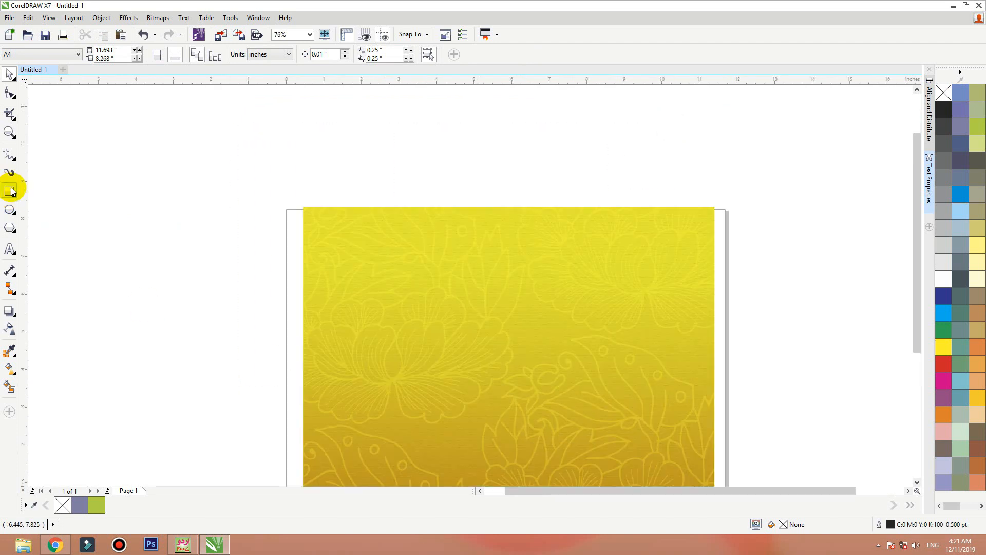
click(10, 191)
drag(148, 140, 304, 232)
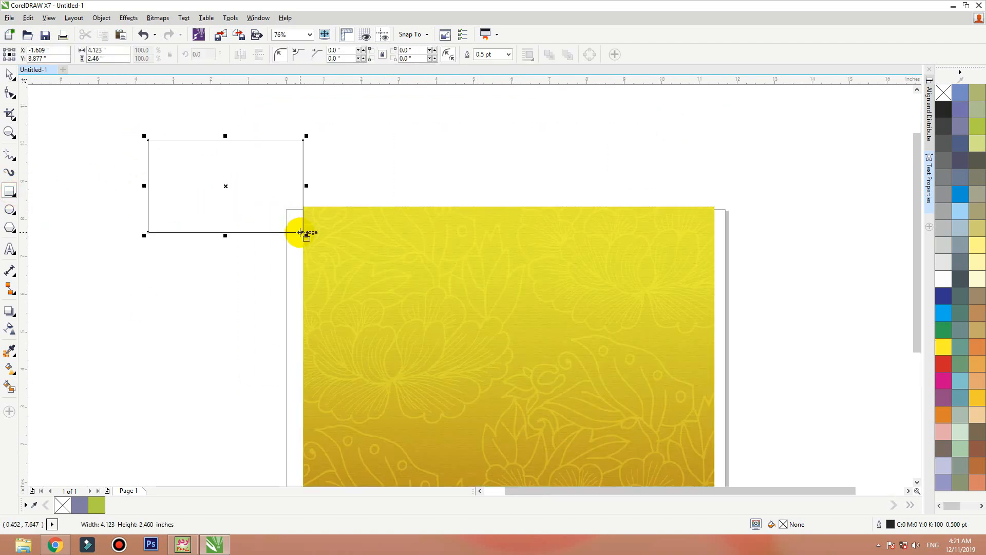
click(8, 73)
drag(231, 190, 347, 187)
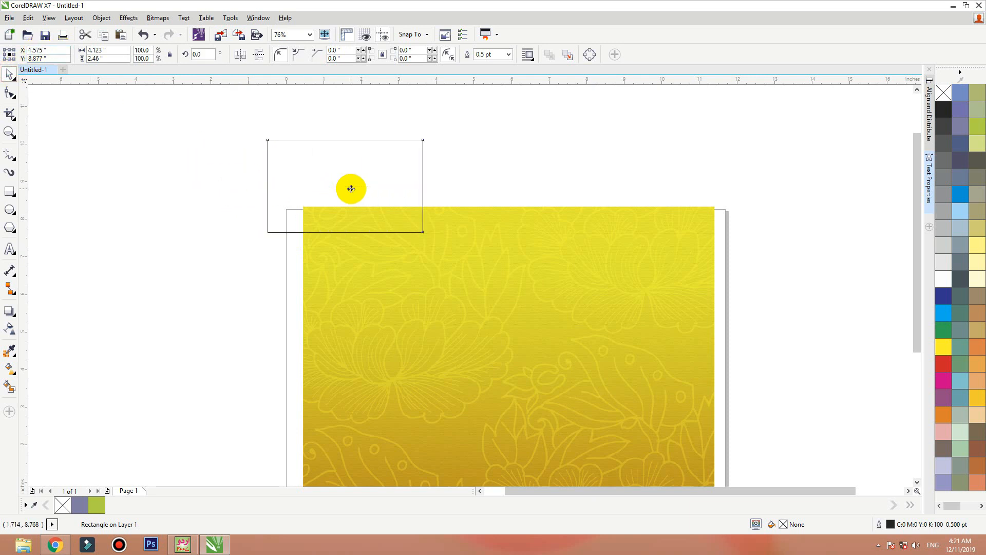
click(37, 51)
drag(342, 189, 262, 234)
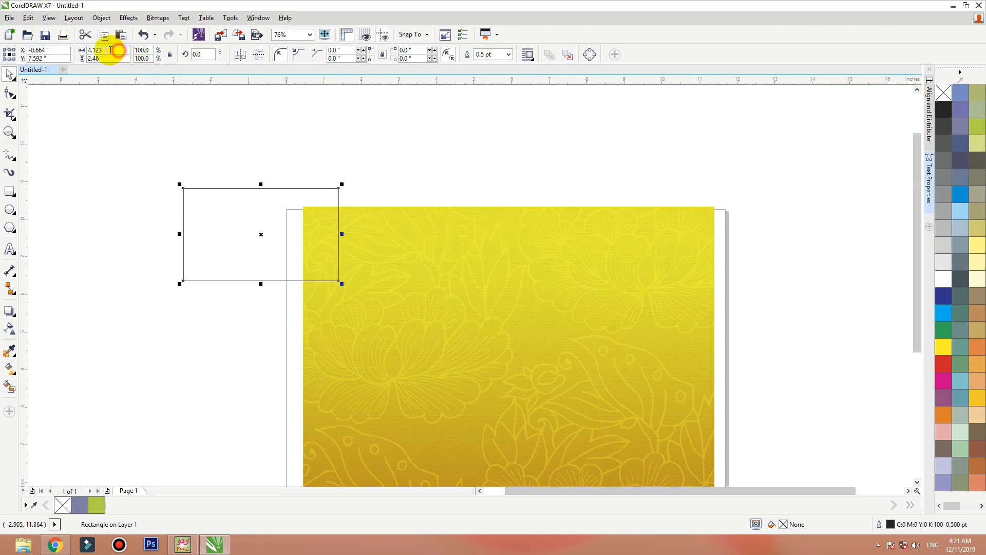
Set the rectangle's width to 5 inches and its height to 3 inches
click(85, 50)
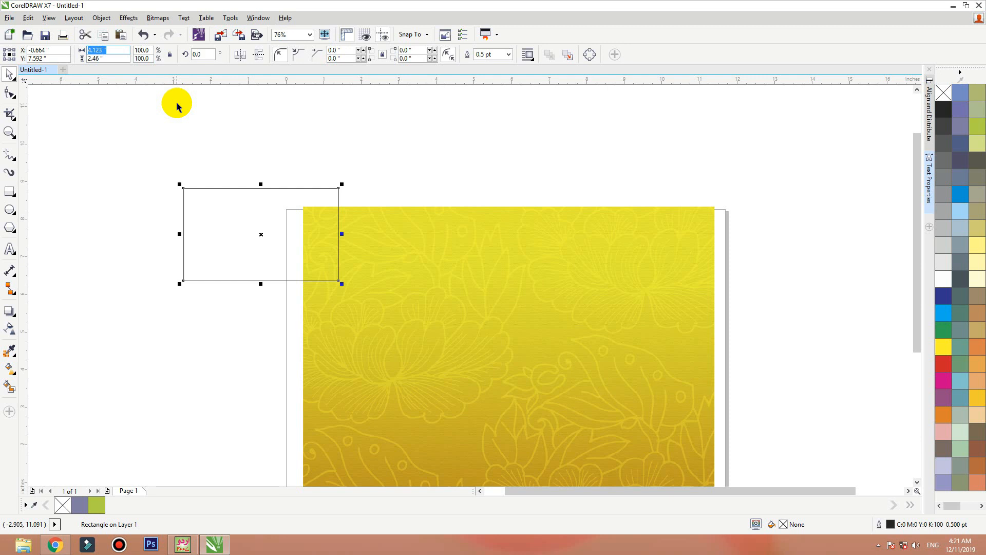
text(3)
key(Return)
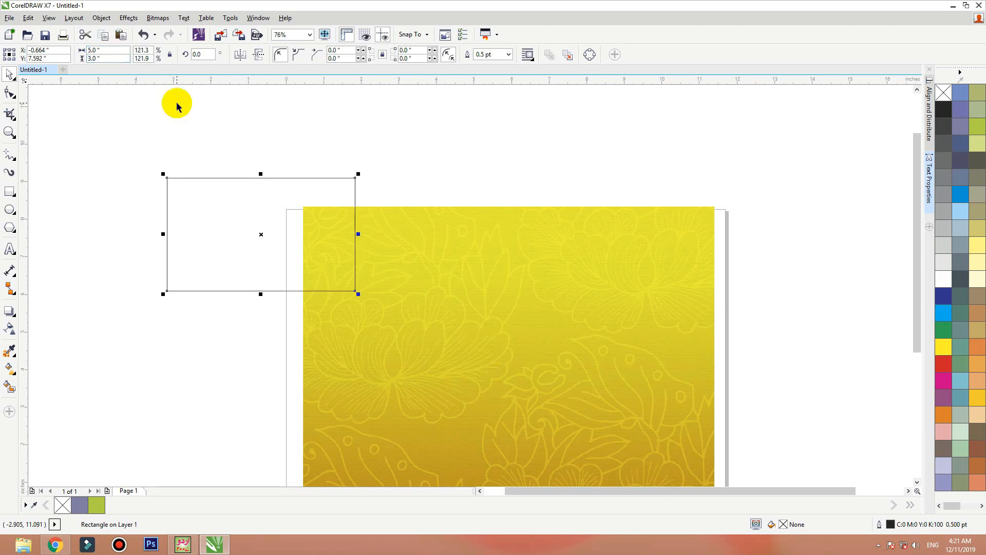
Move the image away toward the page's right side and place the rectangle inside the page's upper-left area
drag(459, 313, 697, 216)
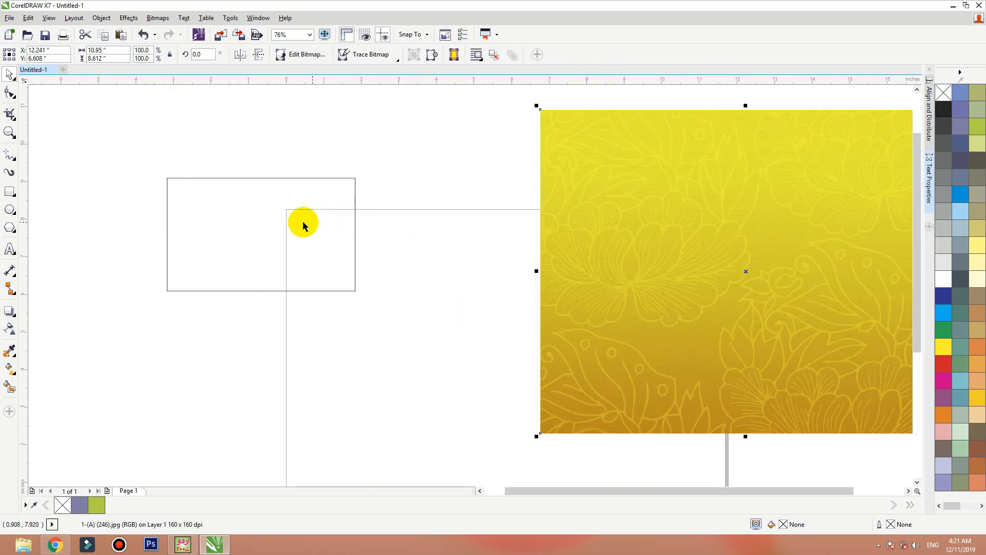
drag(303, 224, 446, 276)
drag(415, 275, 391, 276)
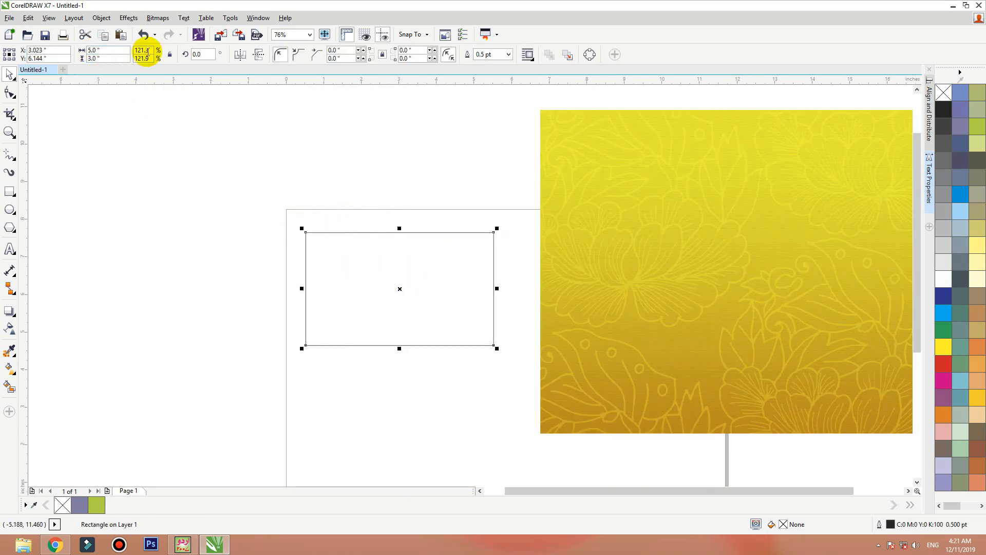
double_click(149, 50)
drag(151, 58, 134, 50)
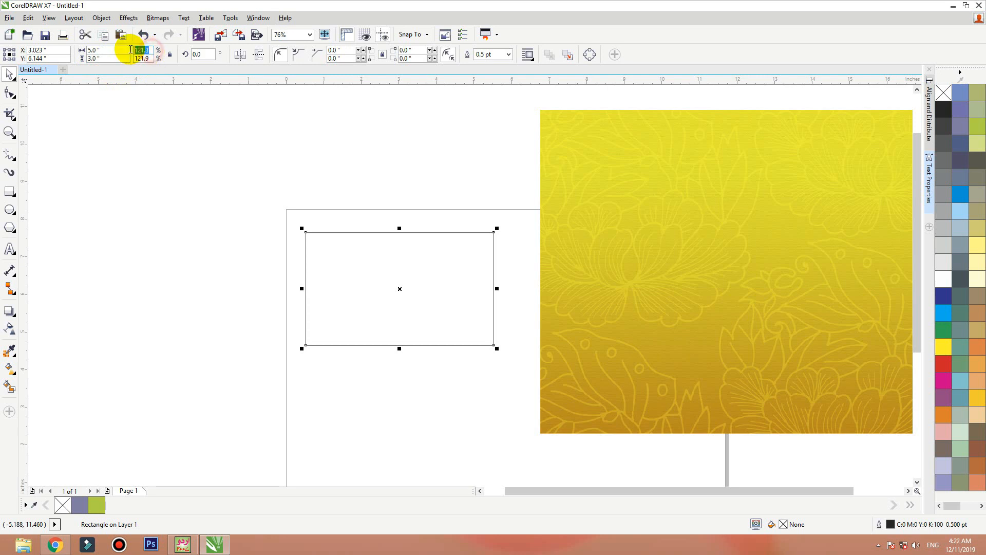
click(165, 159)
click(182, 545)
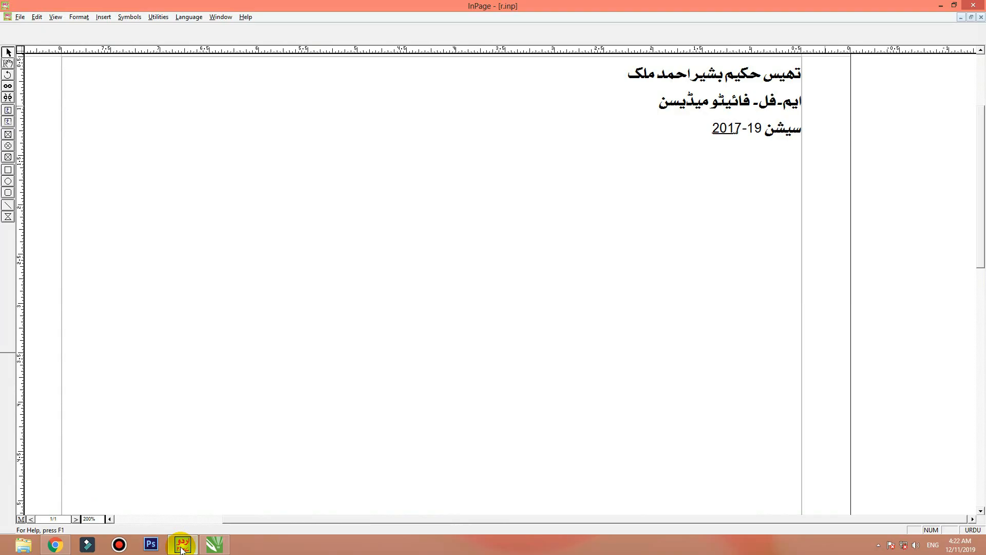
click(182, 546)
right_click(177, 166)
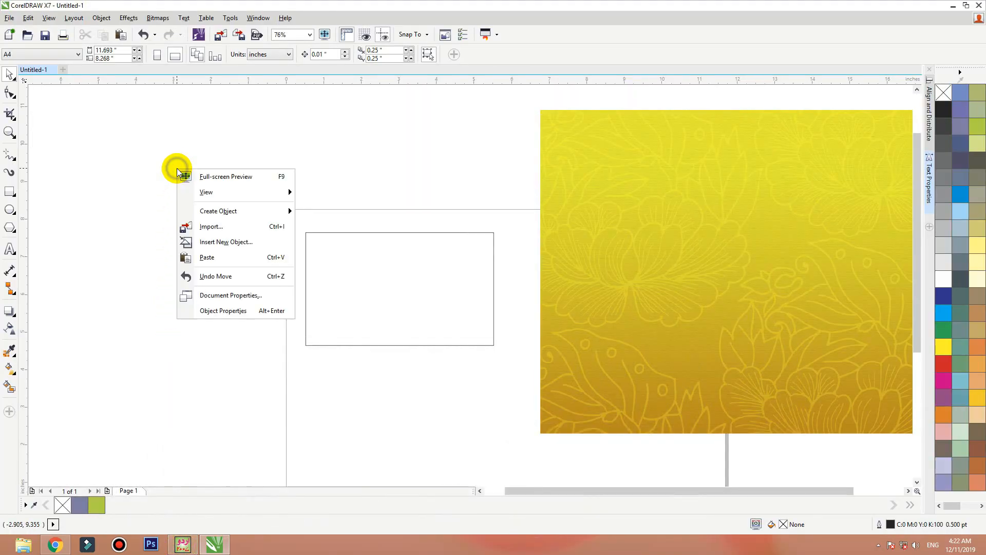
click(144, 182)
click(385, 322)
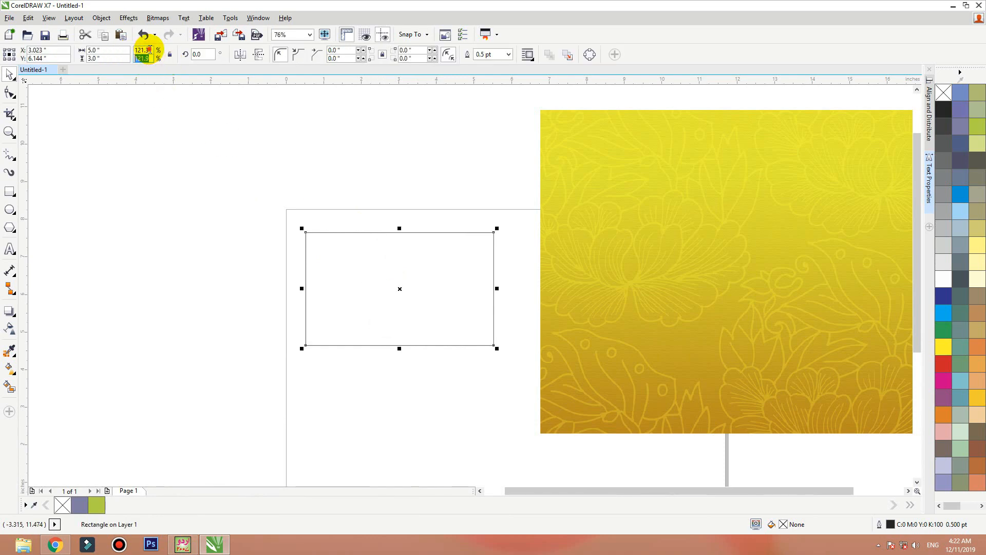
click(168, 169)
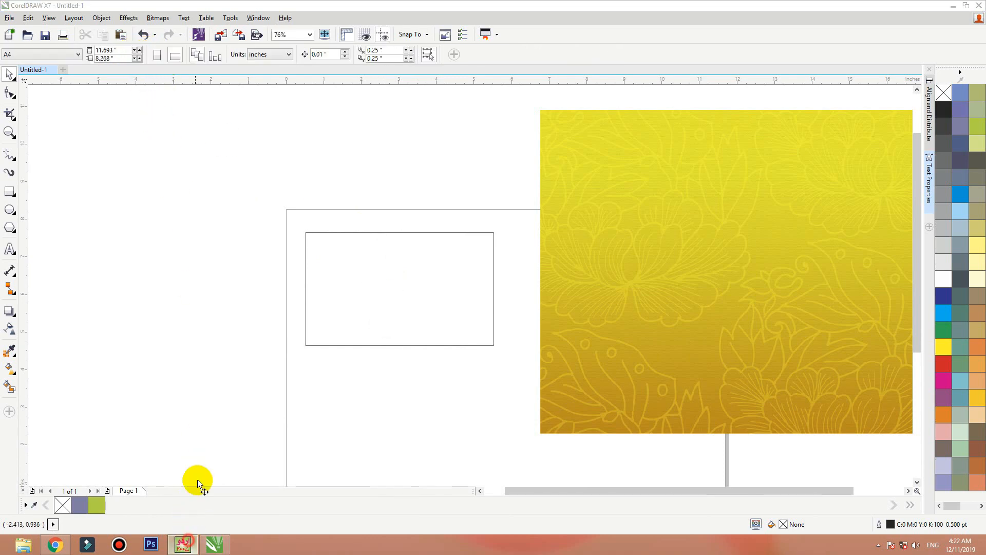
Switch to InPage, copy the three-line Urdu text box, and paste it into the CorelDRAW drawing
click(182, 545)
right_click(236, 241)
click(277, 283)
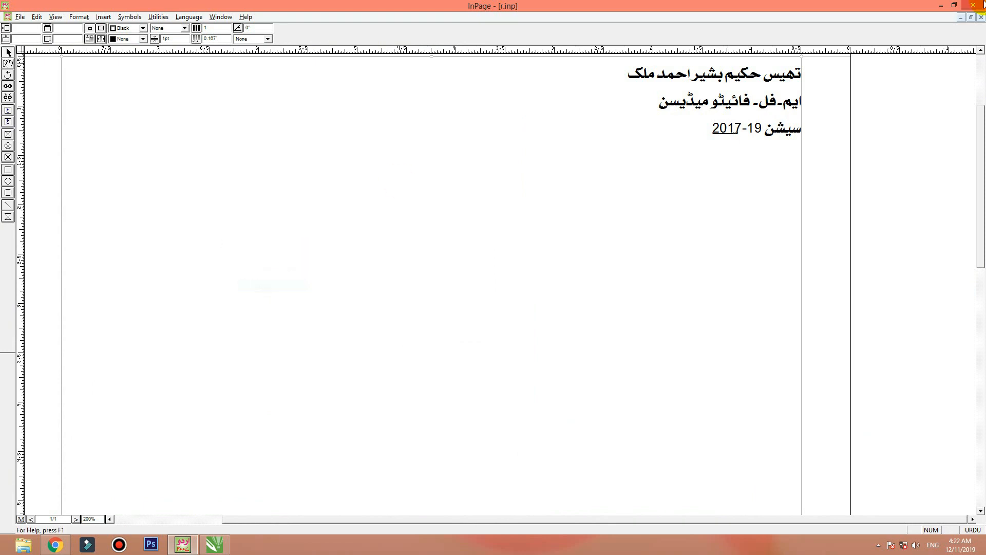
click(941, 5)
right_click(161, 194)
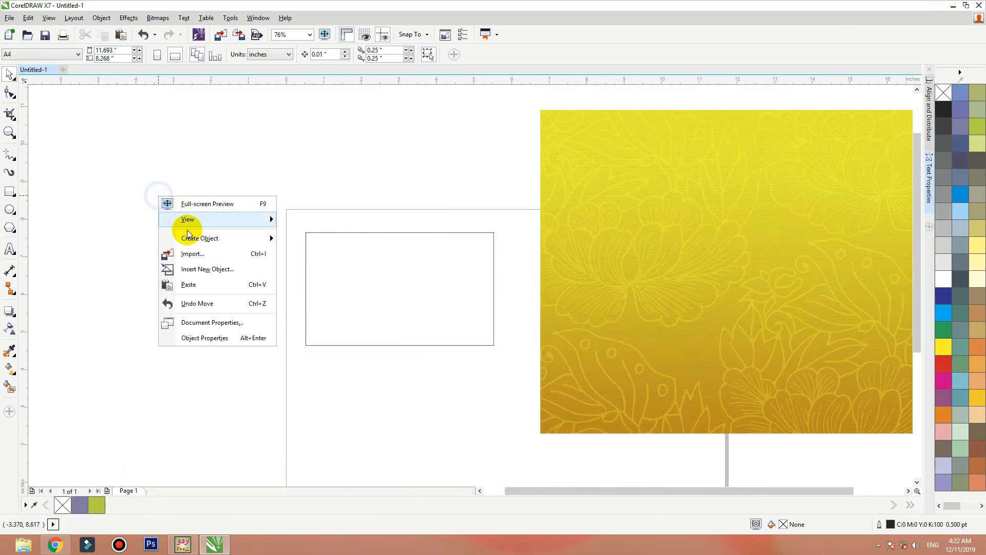
click(189, 281)
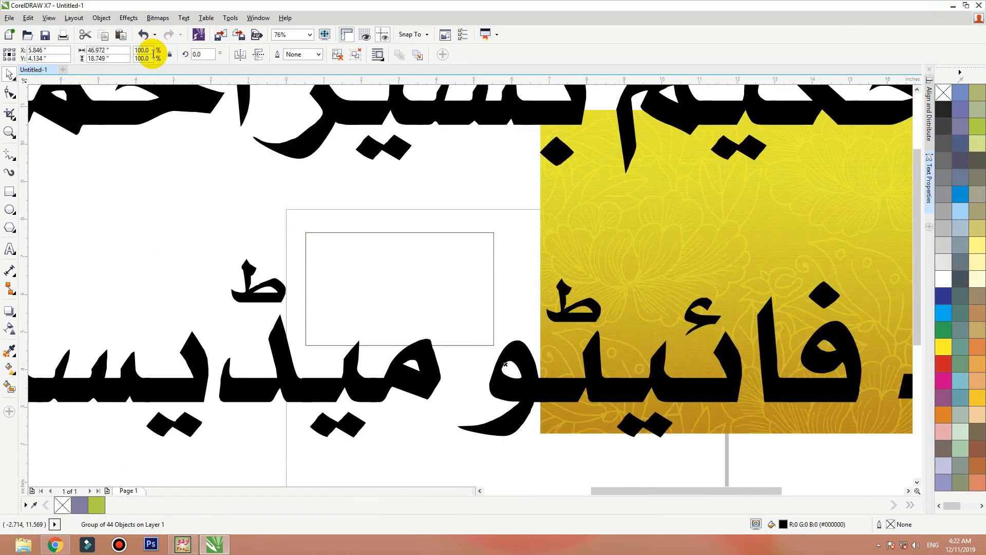
Scale the pasted Urdu text group to 5% in both directions and move it above the page, over the rectangle
key(F4)
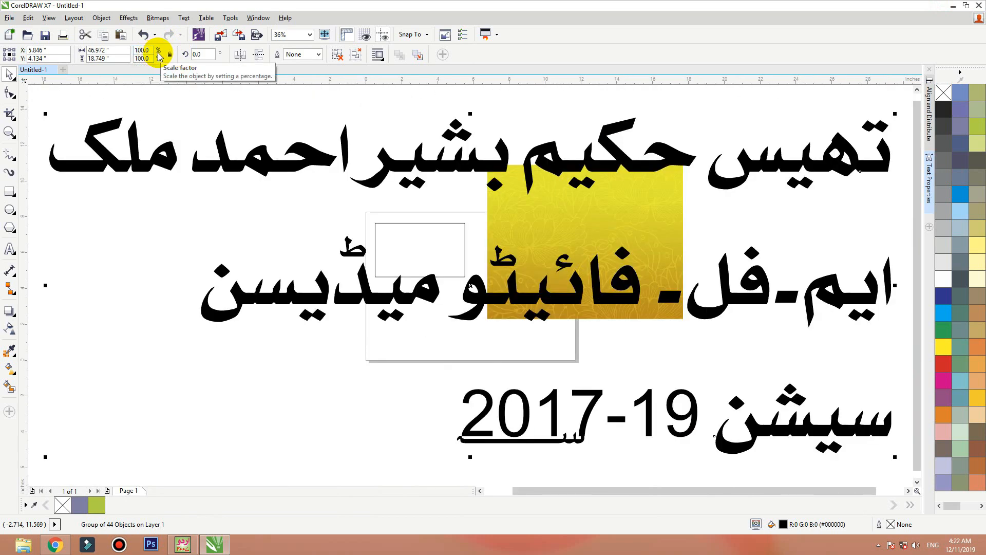
double_click(151, 50)
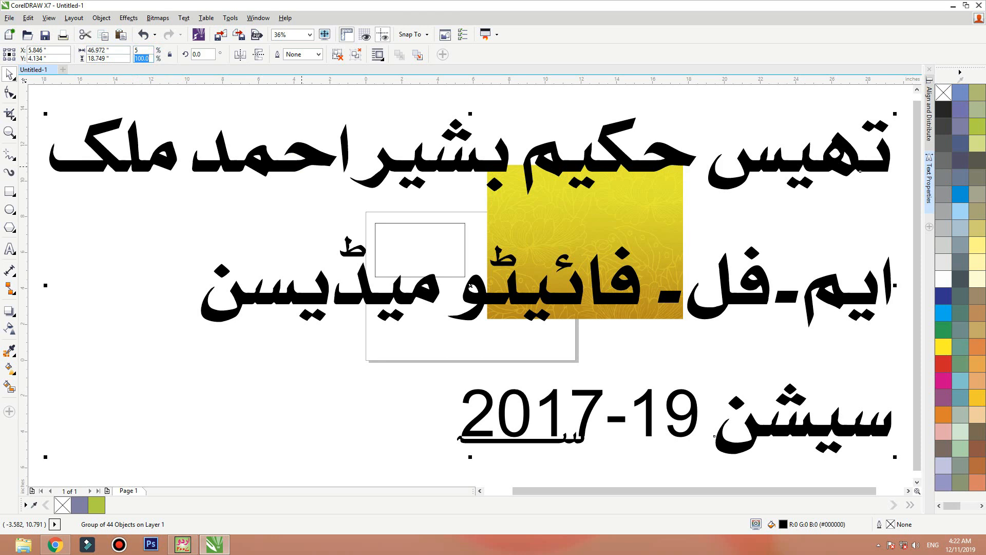
text(5)
click(302, 166)
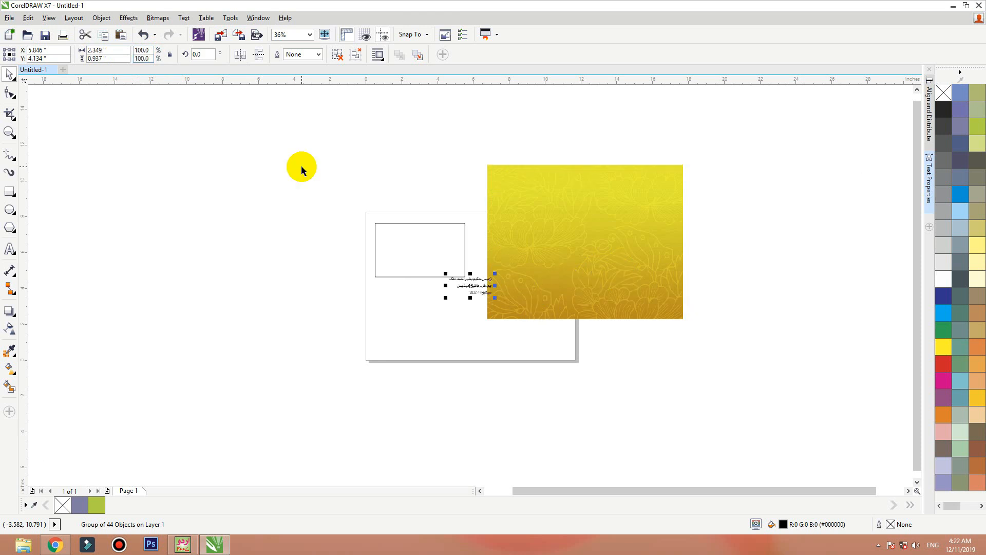
key(F4)
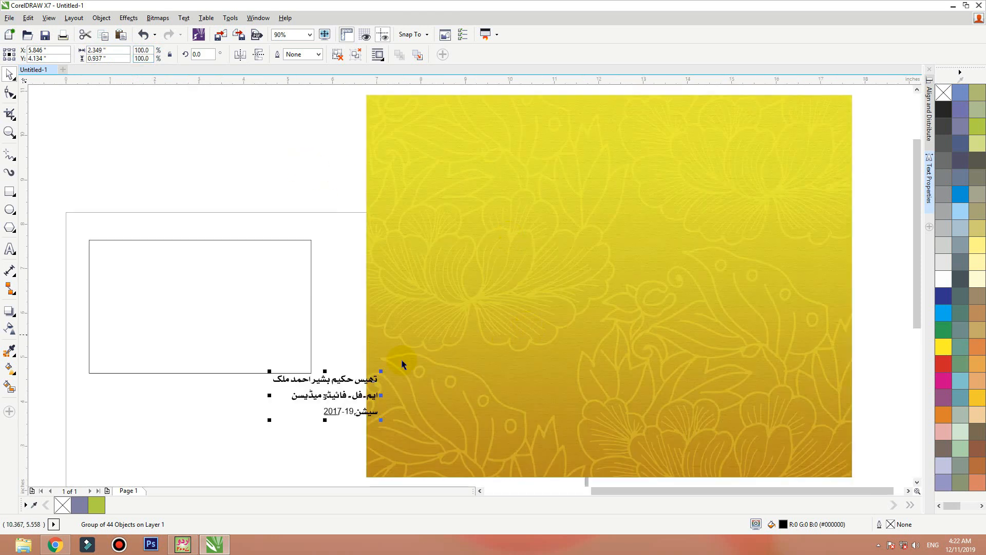
drag(353, 380, 254, 164)
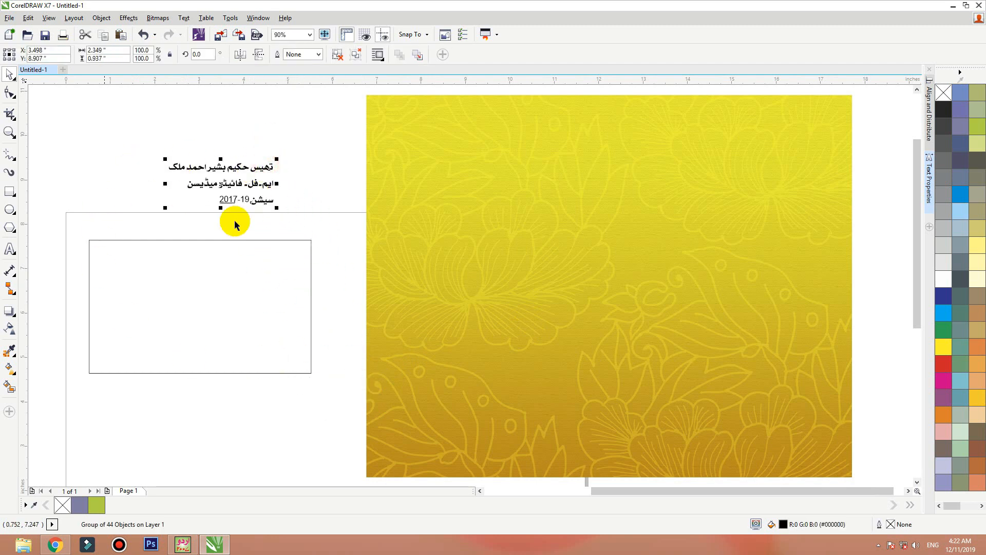
click(140, 50)
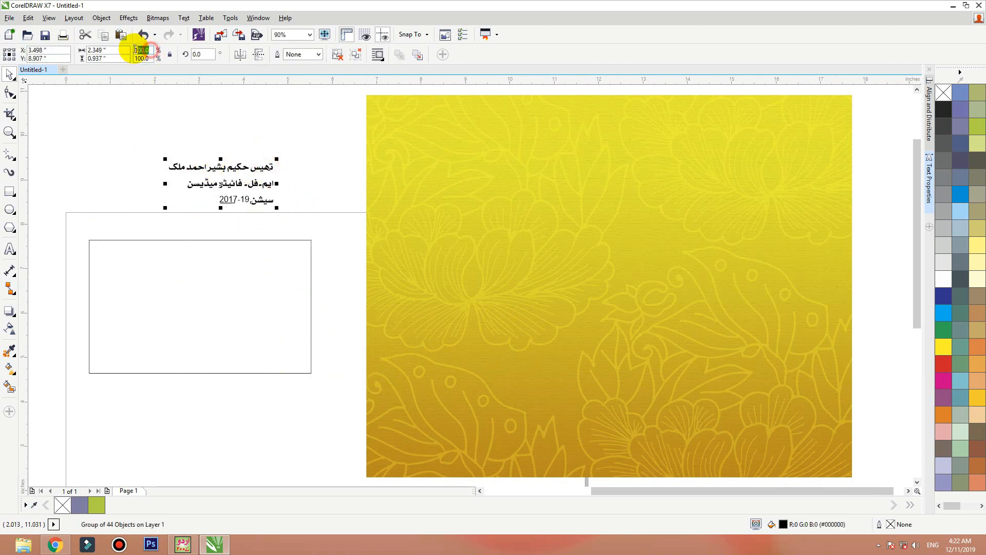
click(142, 58)
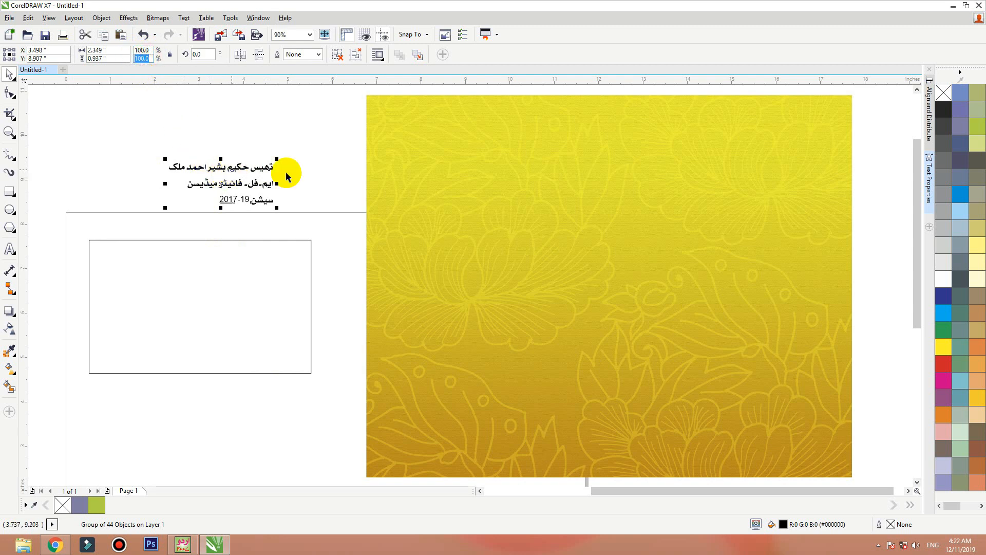
click(440, 173)
click(258, 182)
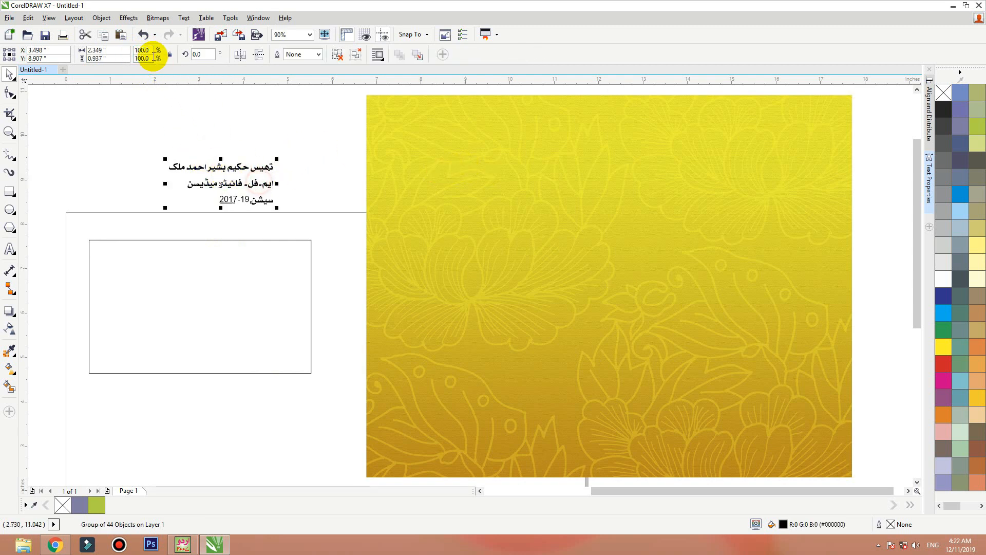
click(137, 264)
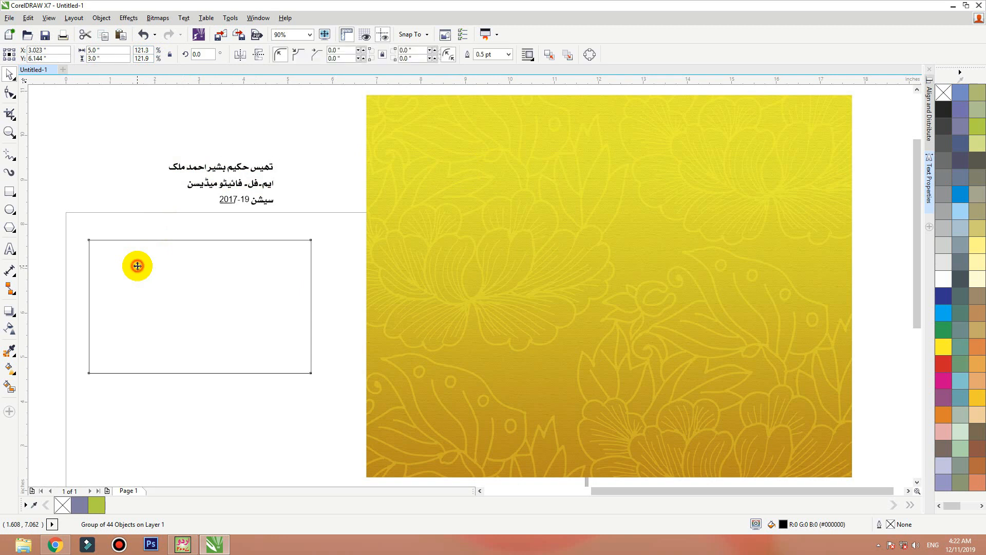
Draw a circle about 1.41 inches in diameter above the page, beside the Urdu text
click(9, 209)
drag(67, 137, 128, 184)
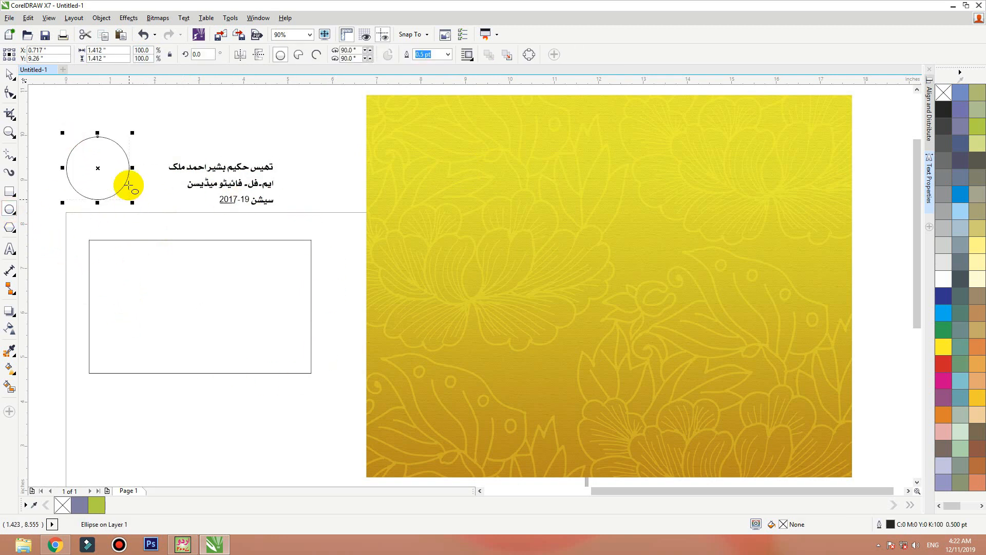
Set the circle's diameter to 3 inches and move it outward past the page's upper-left corner
click(111, 49)
text(3)
key(Return)
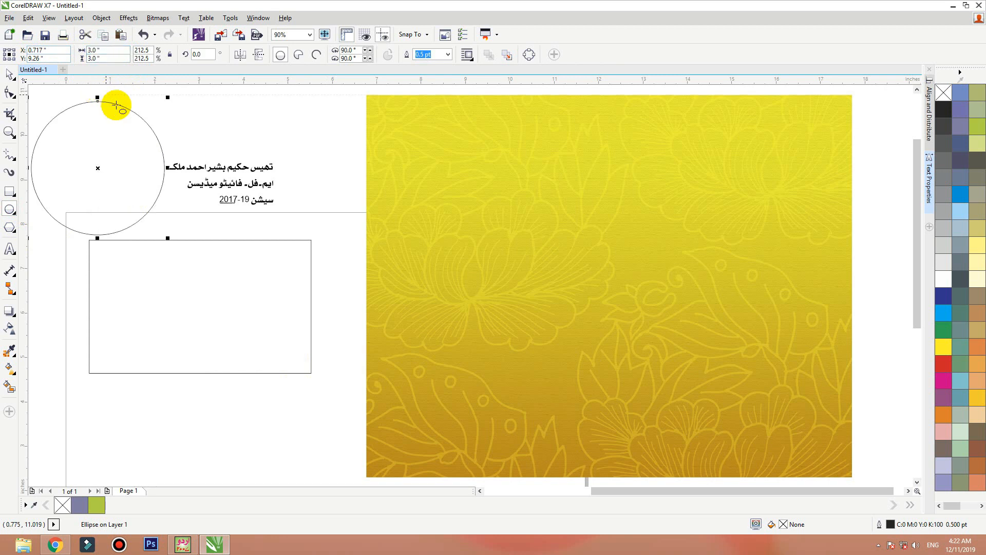
scroll(194, 270, down, 2)
drag(127, 224, 96, 209)
click(295, 193)
scroll(220, 267, down, 2)
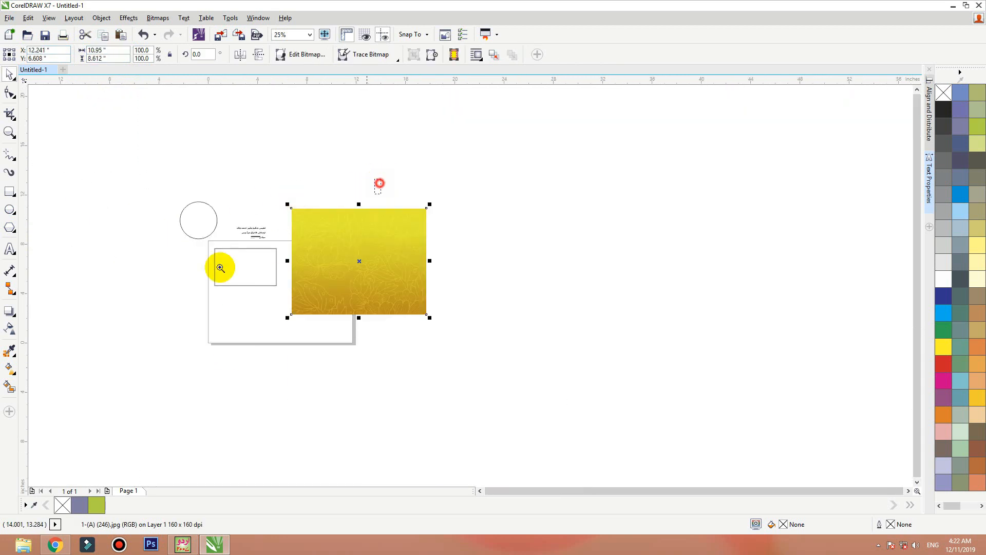
scroll(122, 288, up, 4)
click(328, 232)
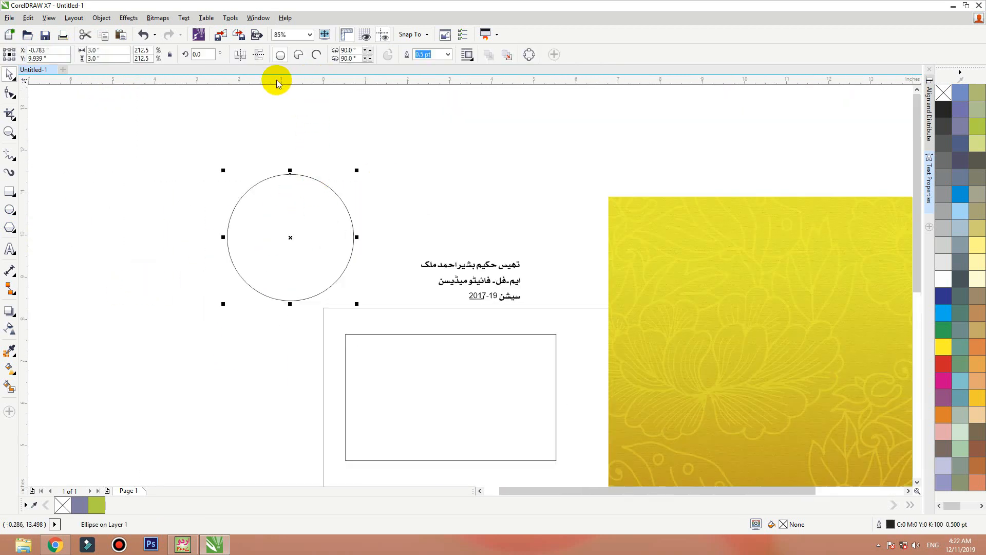
Review the available drawing units and examine the circle's width and height values
click(247, 115)
click(274, 55)
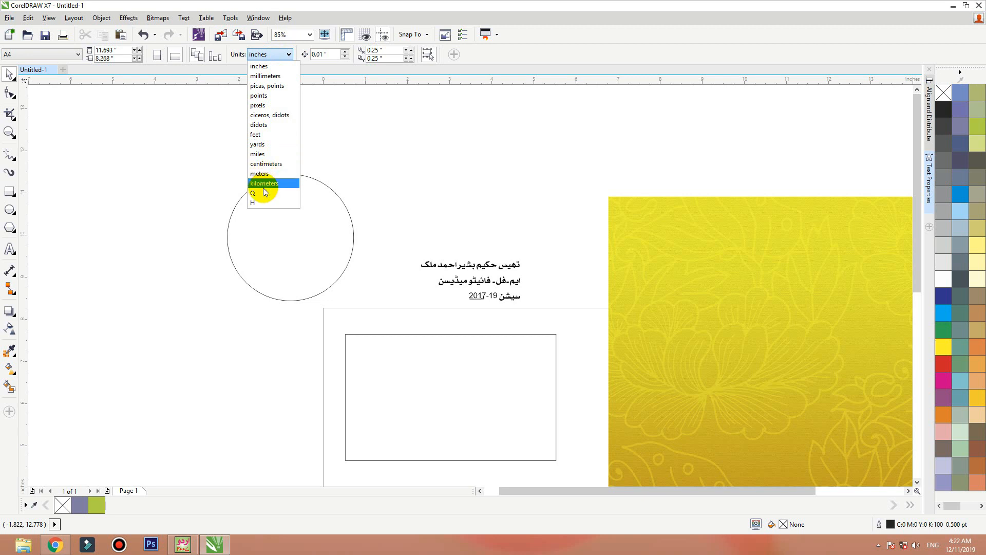
click(341, 171)
click(293, 222)
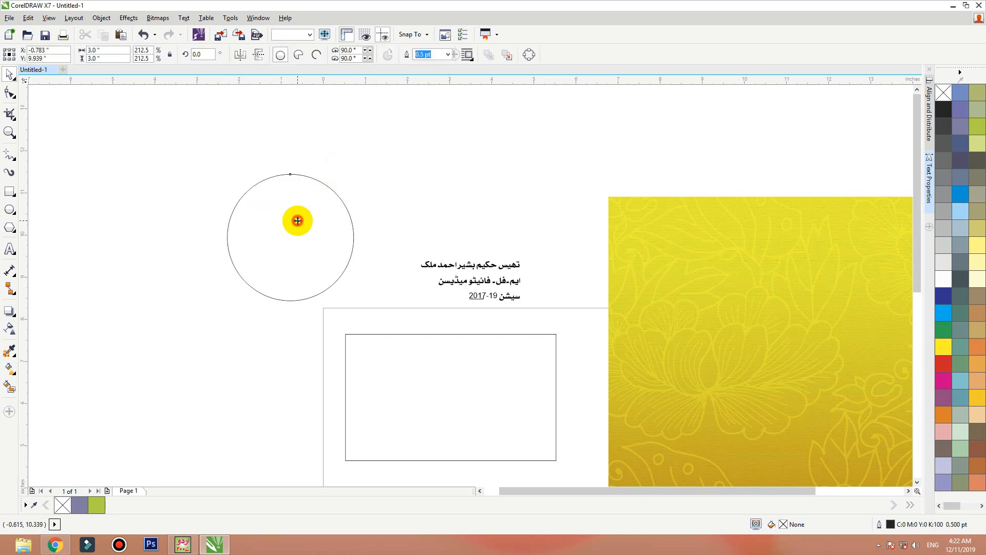
click(111, 52)
drag(110, 52, 87, 59)
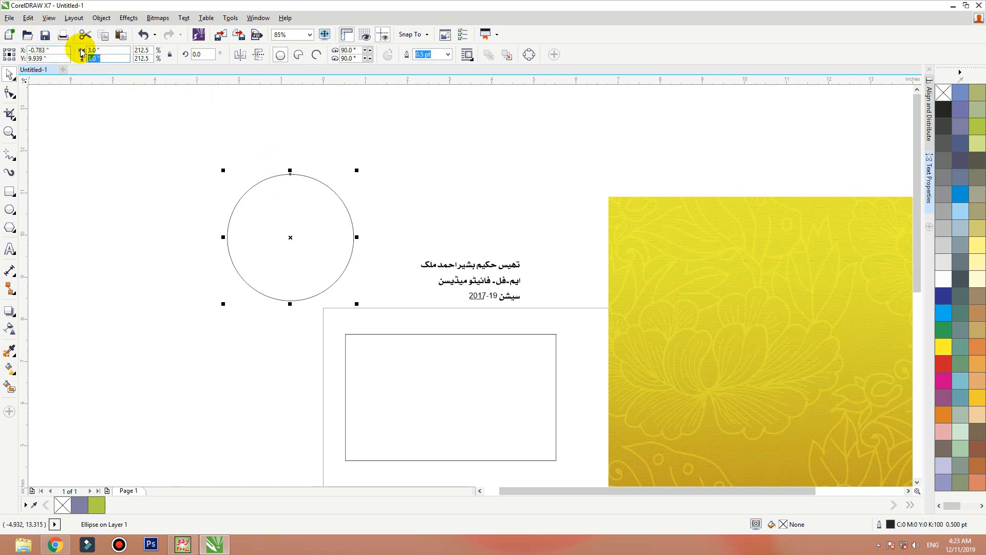
Lock the rectangle's width-to-height ratio and set its width to 3 inches
click(413, 335)
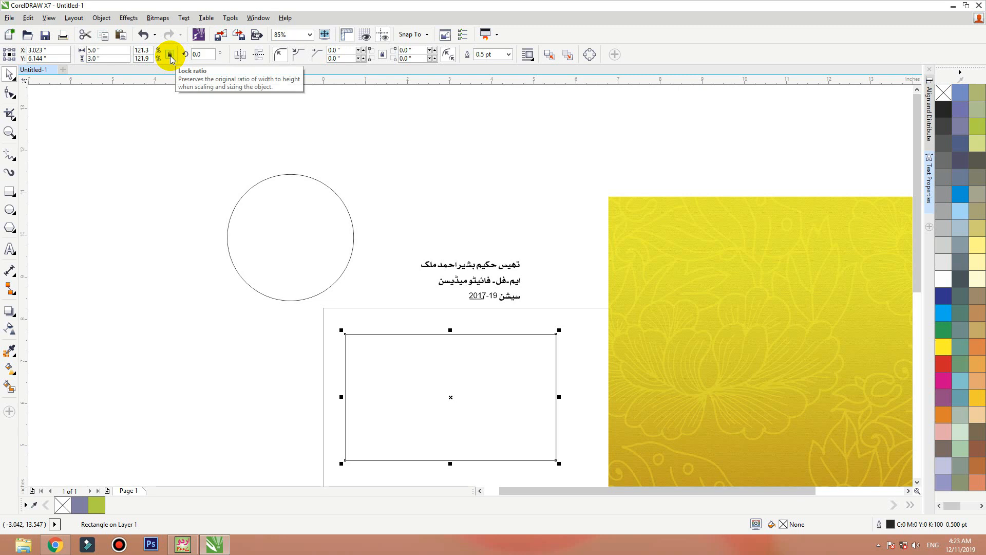
click(118, 49)
text(3)
key(Return)
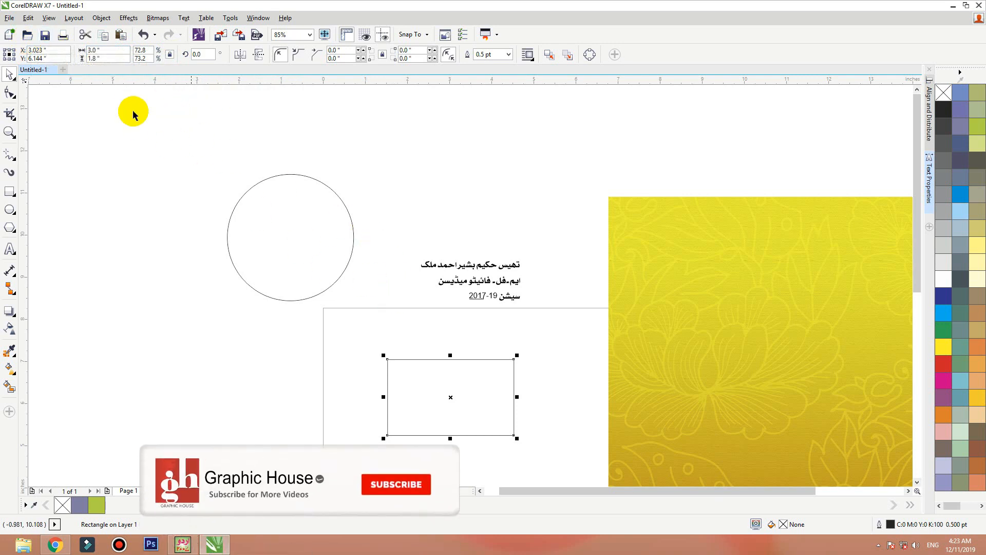
click(97, 50)
click(95, 58)
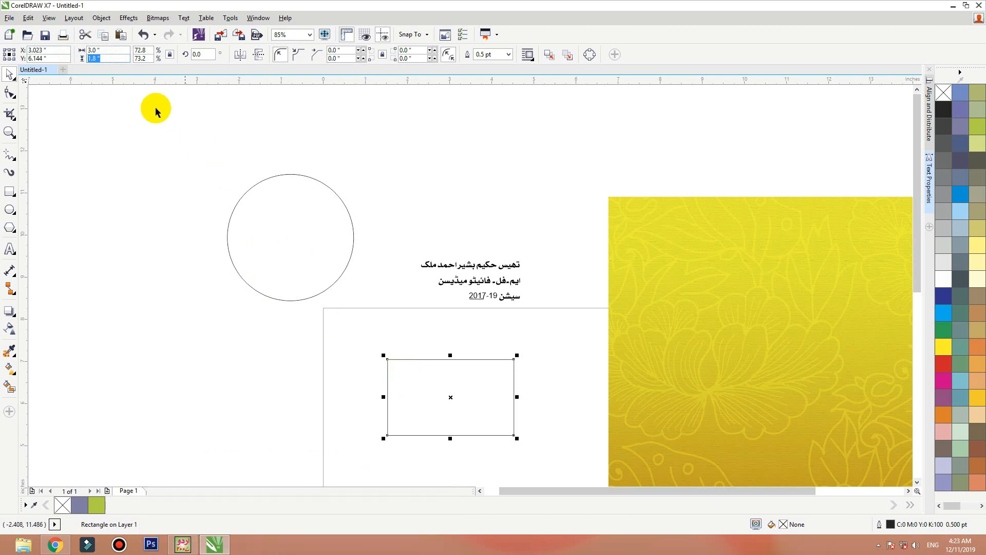
double_click(105, 58)
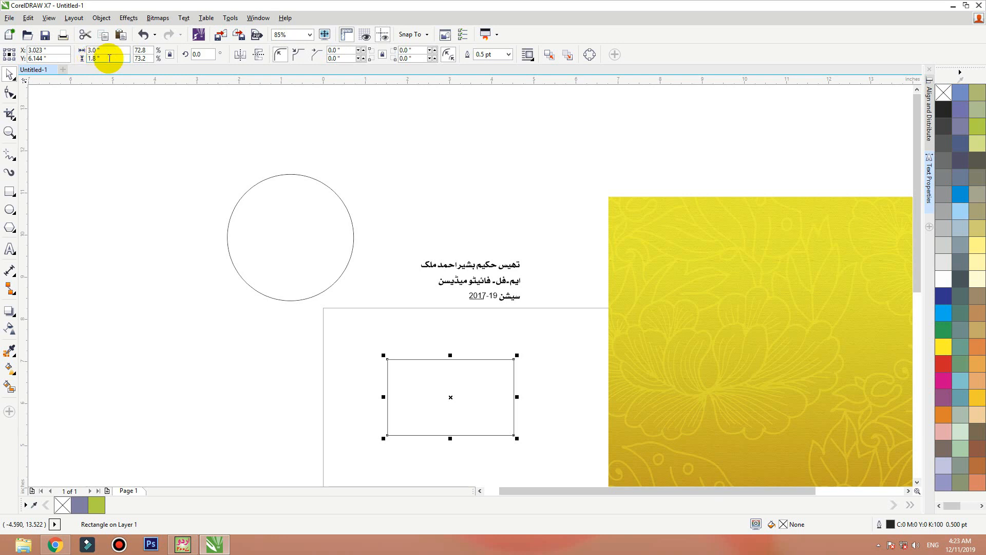
Unlock the rectangle's ratio, set only its width to 4 inches, and deselect it
click(169, 55)
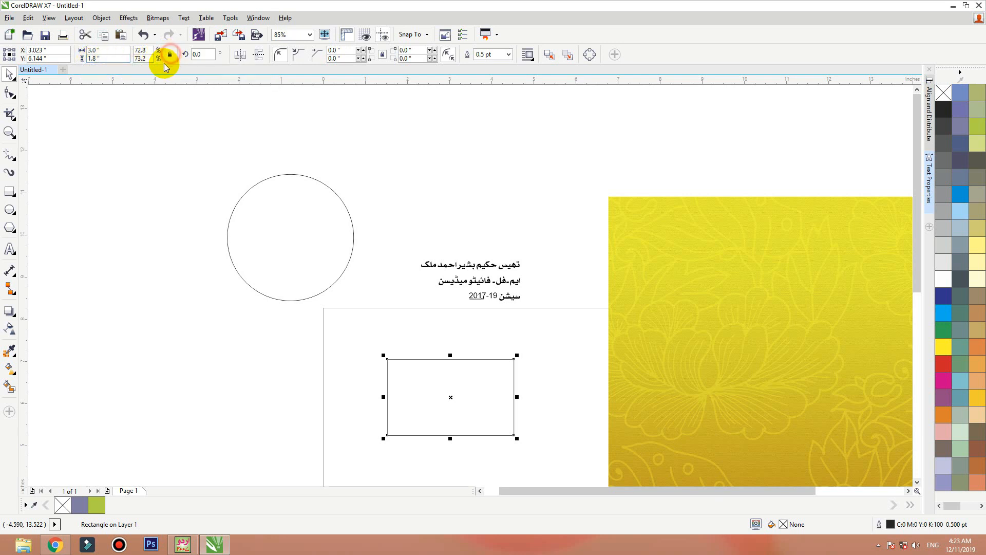
double_click(105, 50)
text(4)
key(Return)
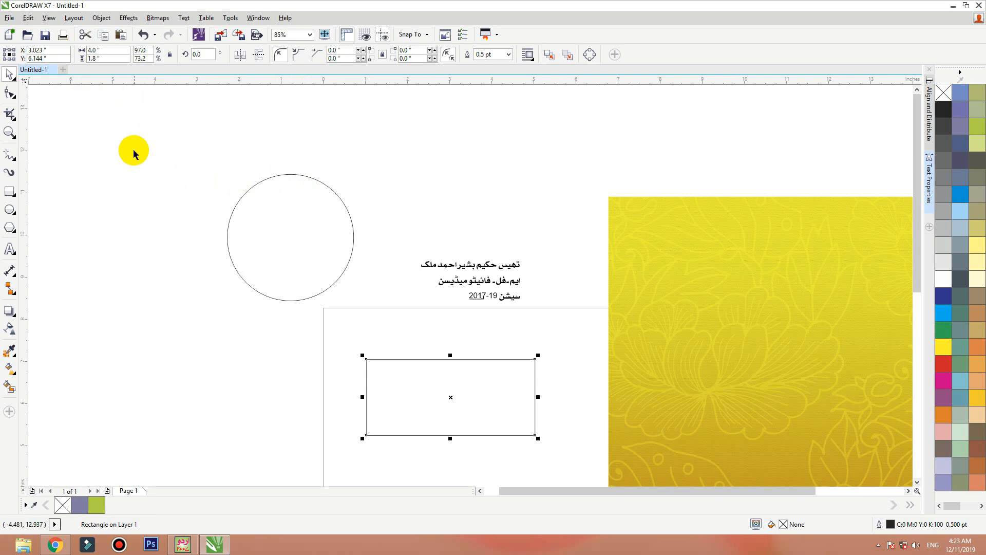
click(137, 174)
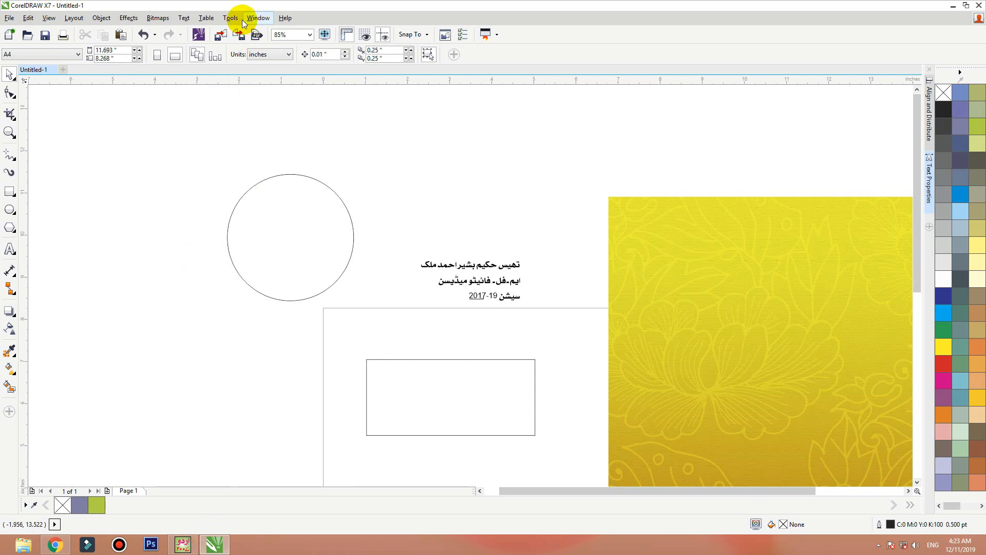
Import the JPEG image 3 from the Desktop and place it at about 5.28 × 3.65 inches
click(220, 35)
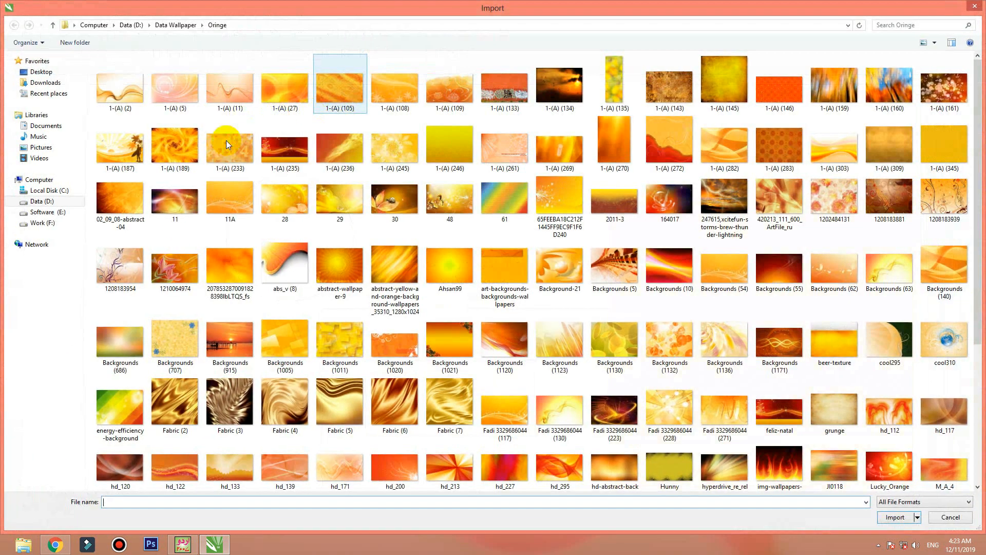
click(41, 71)
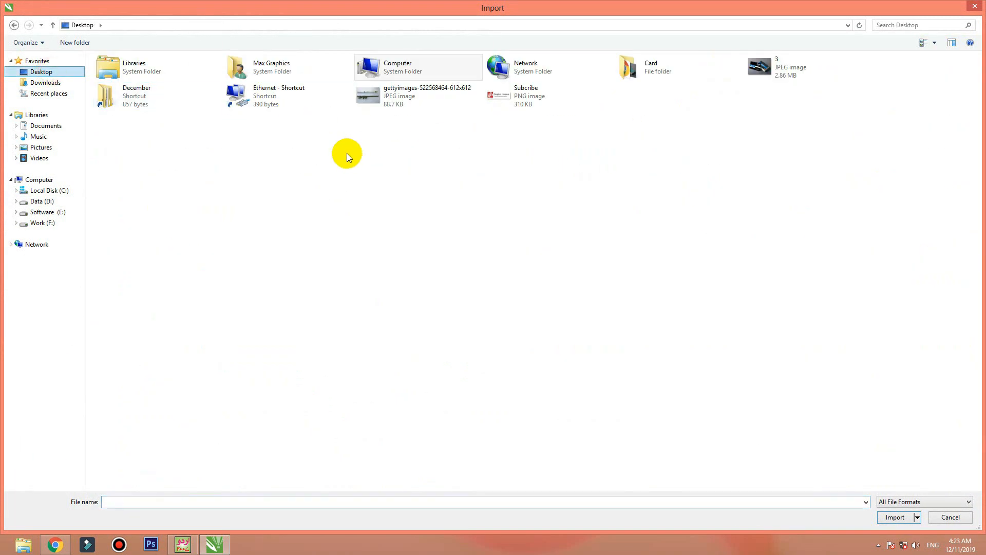
double_click(644, 72)
double_click(790, 75)
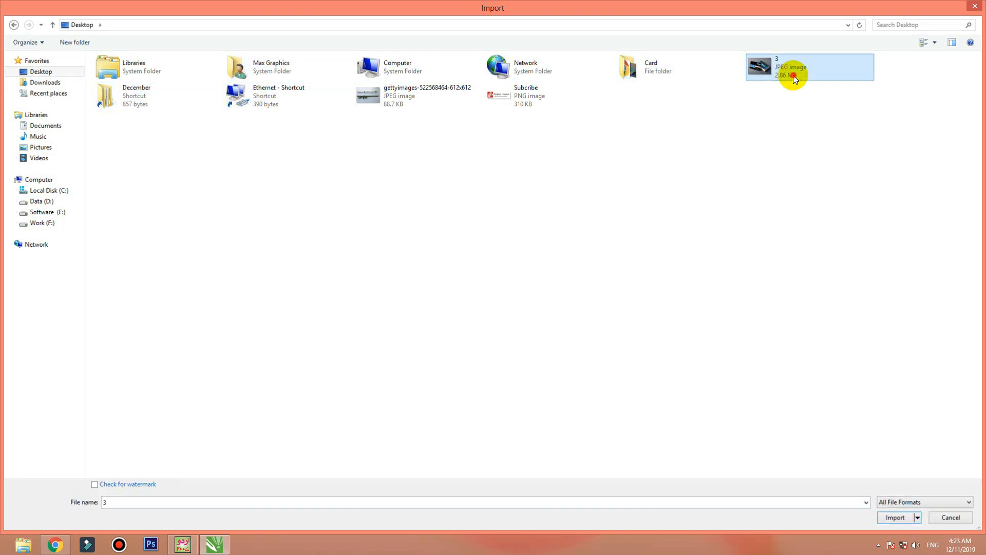
drag(172, 263, 408, 415)
Move the imported business-card image outside the page's left edge, below the circle
drag(278, 348, 164, 407)
drag(226, 384, 250, 377)
scroll(446, 253, down, 2)
key(F2)
drag(623, 209, 213, 376)
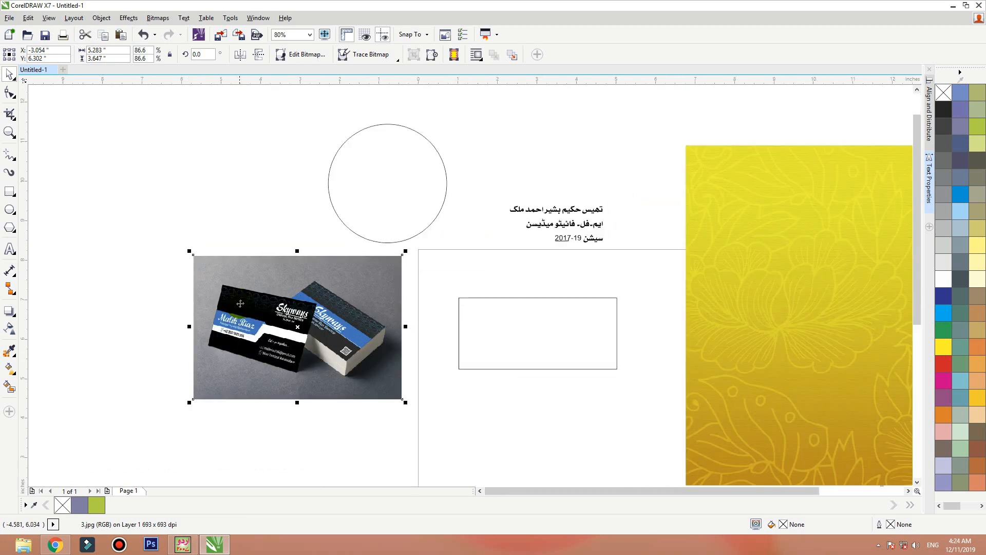
Set the business-card image's width to 5 inches with the ratio unlocked, and undo the change
double_click(102, 50)
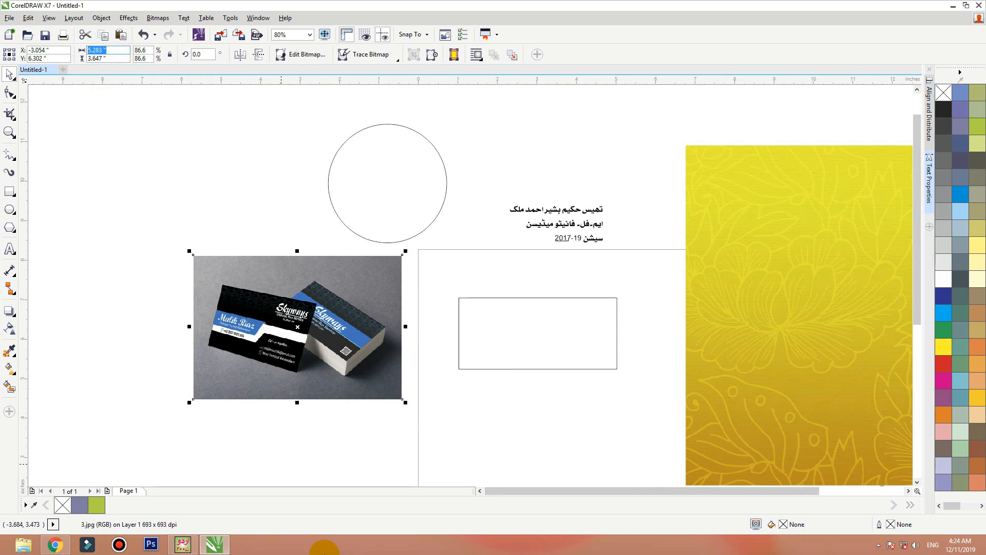
text(5.0)
key(Return)
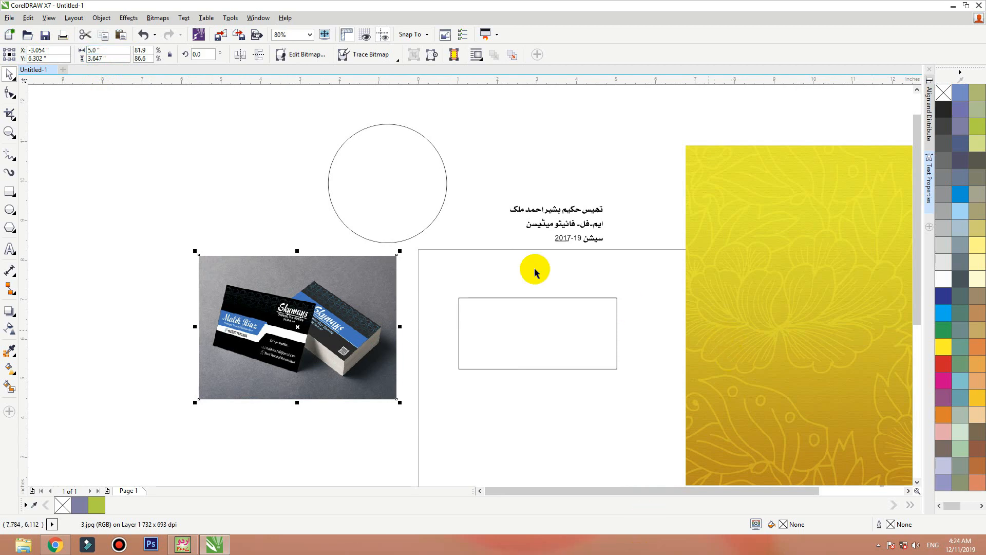
key(shift+F2)
key(ctrl+z)
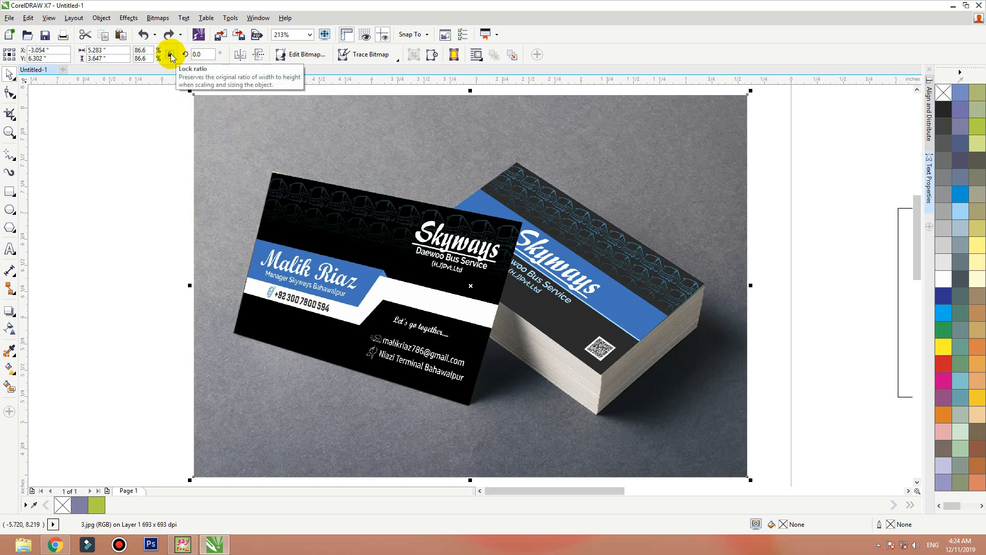
Lock the business-card image's ratio and set its width to 5 inches
click(118, 51)
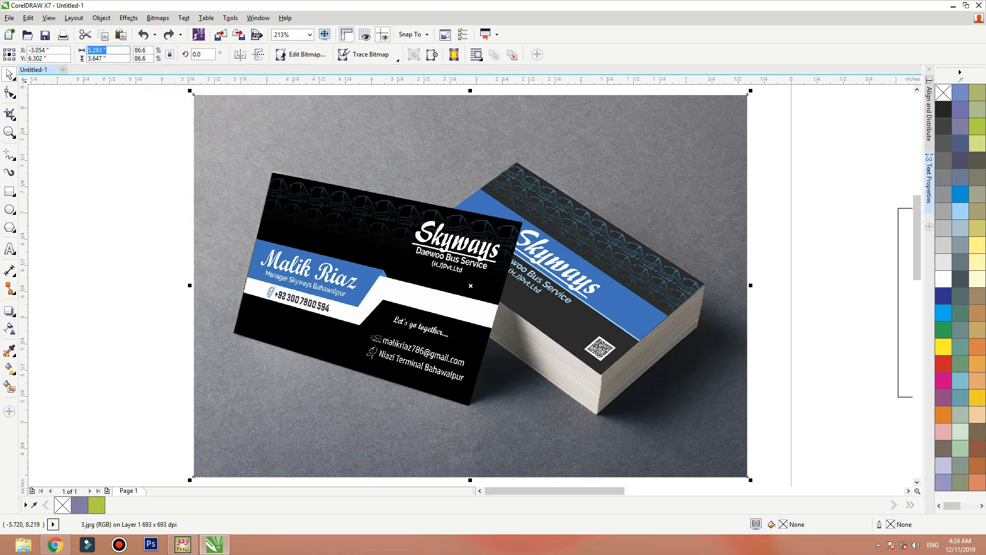
text(5)
key(Return)
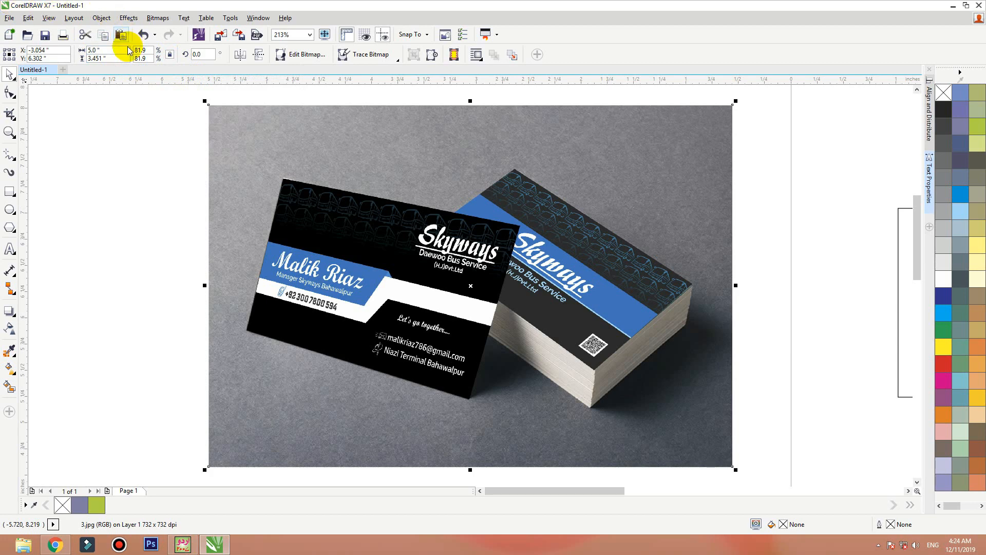
click(100, 58)
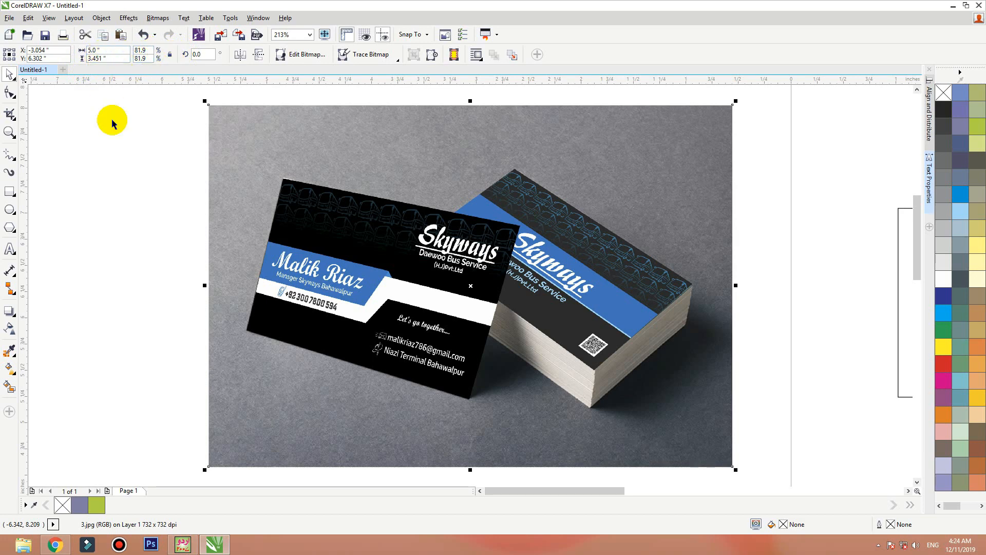
Move the business-card image farther away from the page's left edge
click(115, 194)
scroll(212, 264, down, 2)
mouse_move(157, 147)
mouse_down()
mouse_move(535, 340)
mouse_move(244, 210)
mouse_up()
scroll(244, 209, up, 1)
drag(292, 331, 208, 352)
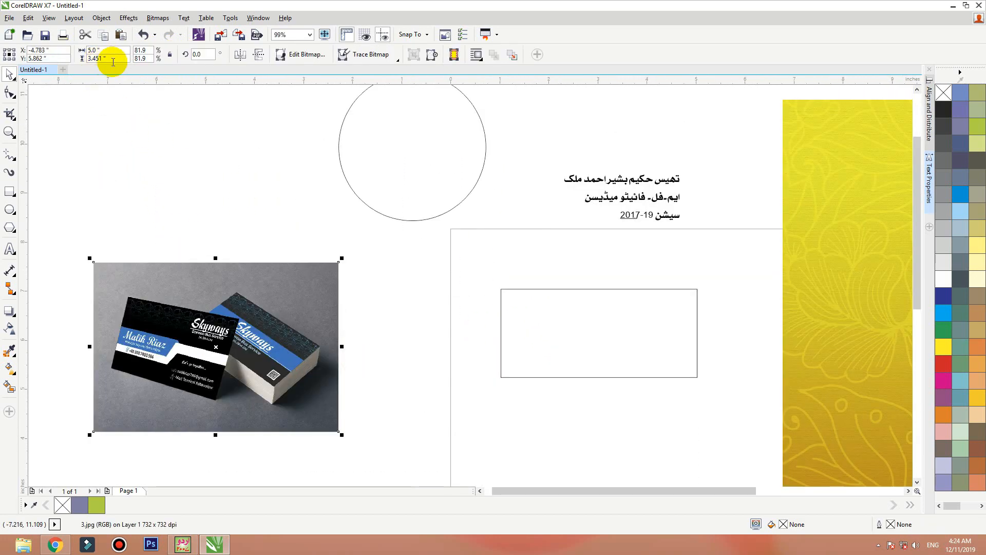
Set the business-card image's rotation angle to 45 degrees and to 90 degrees
click(140, 50)
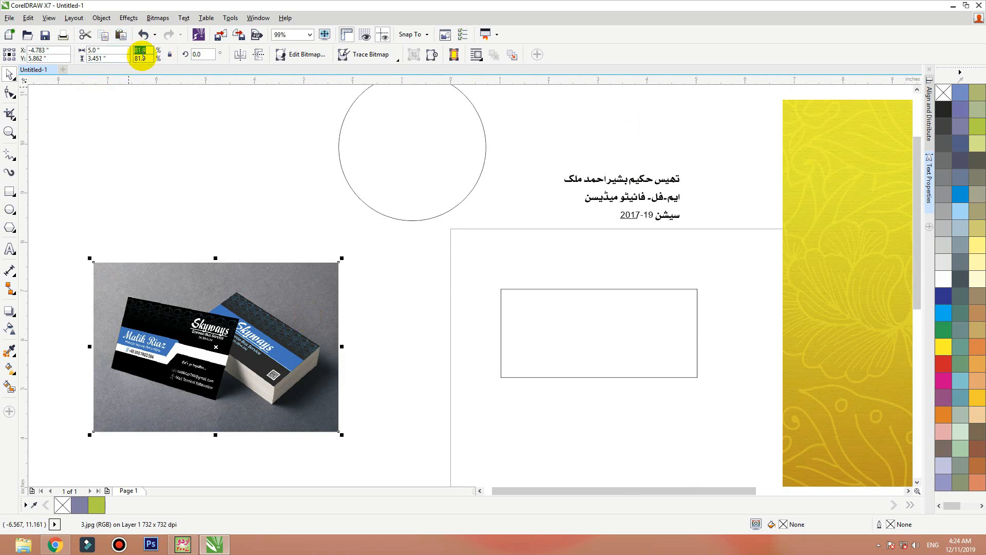
click(197, 54)
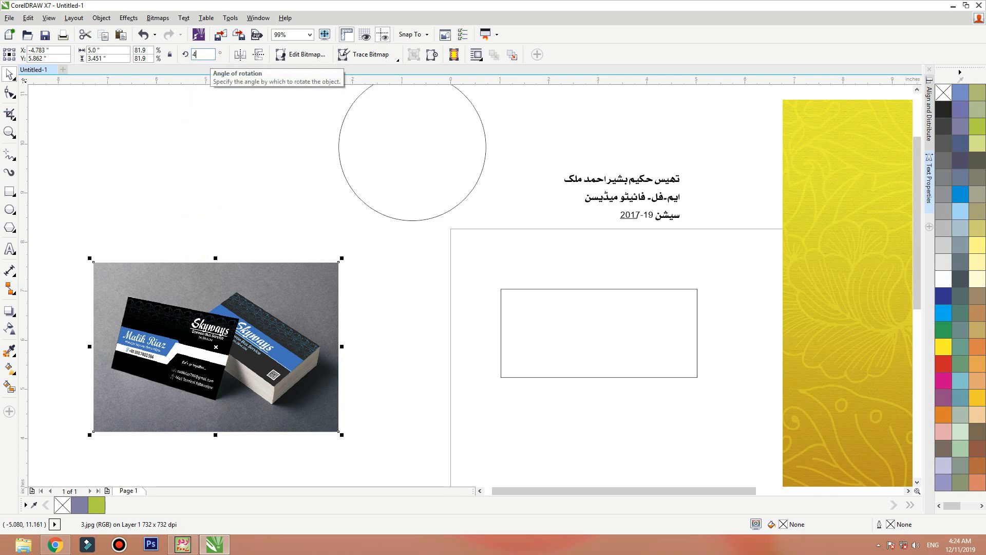
text(5)
key(Return)
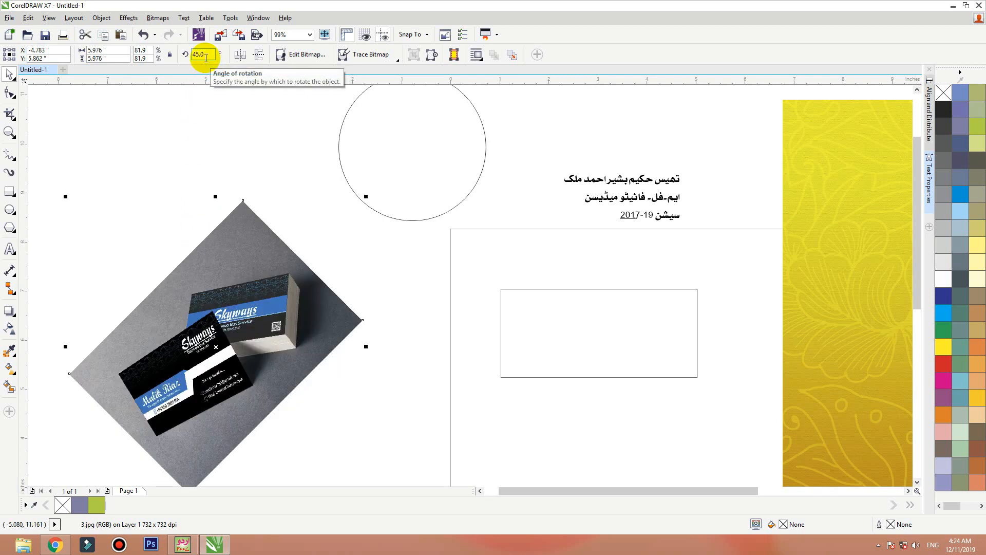
click(205, 55)
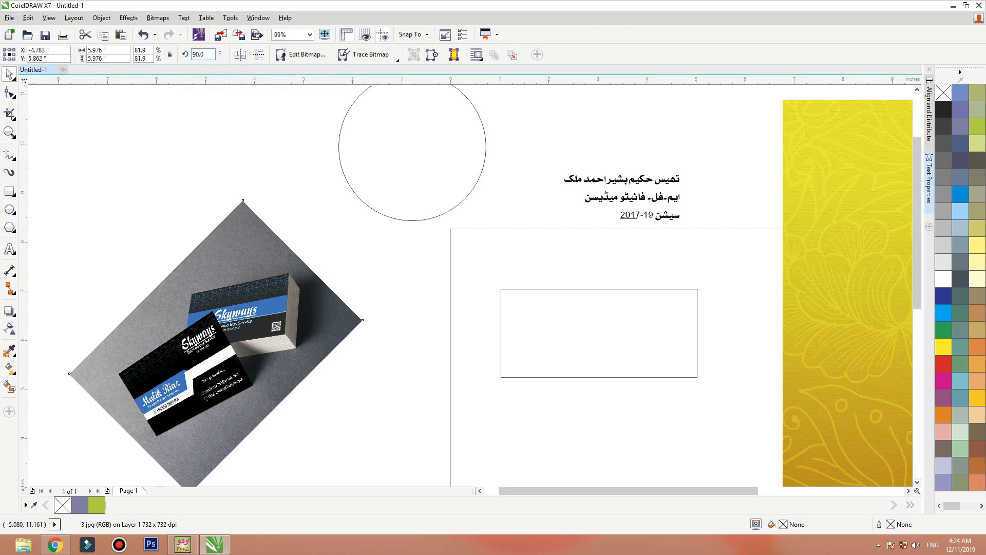
text(90.0)
key(Return)
Set the business-card image's rotation angle to 180 degrees
text(1)
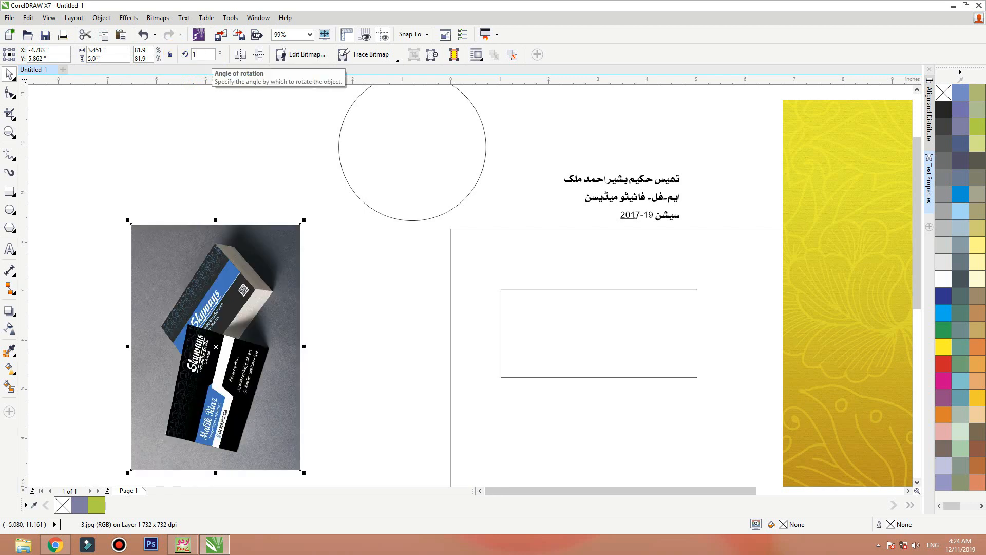
text(80)
key(Return)
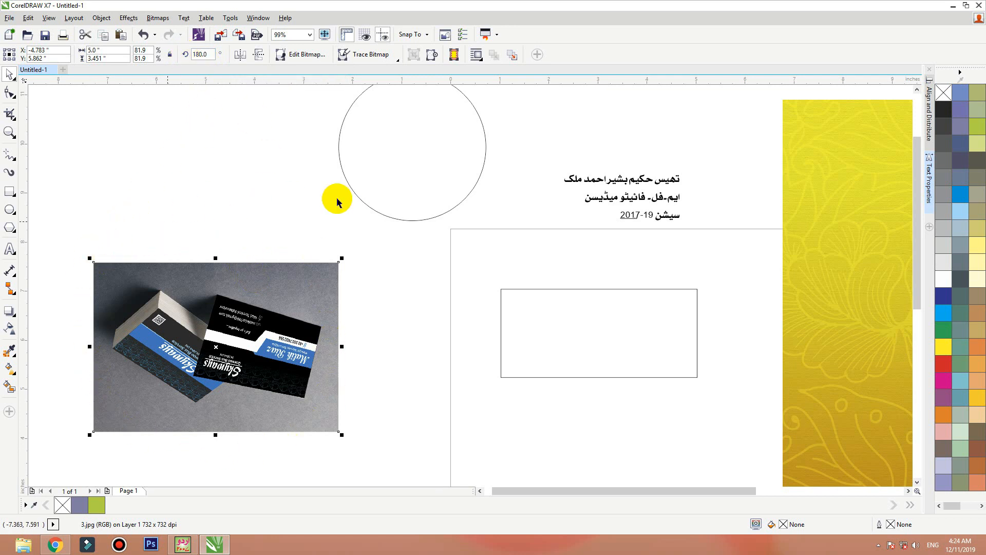
Rotate the rectangle by 45 degrees and undo the rotation
click(575, 361)
click(540, 334)
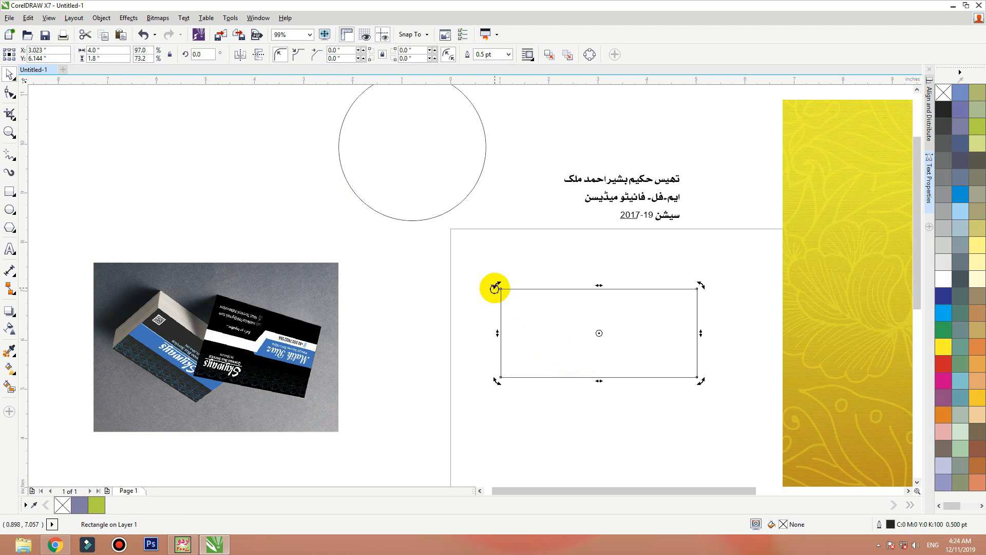
click(203, 54)
text(4)
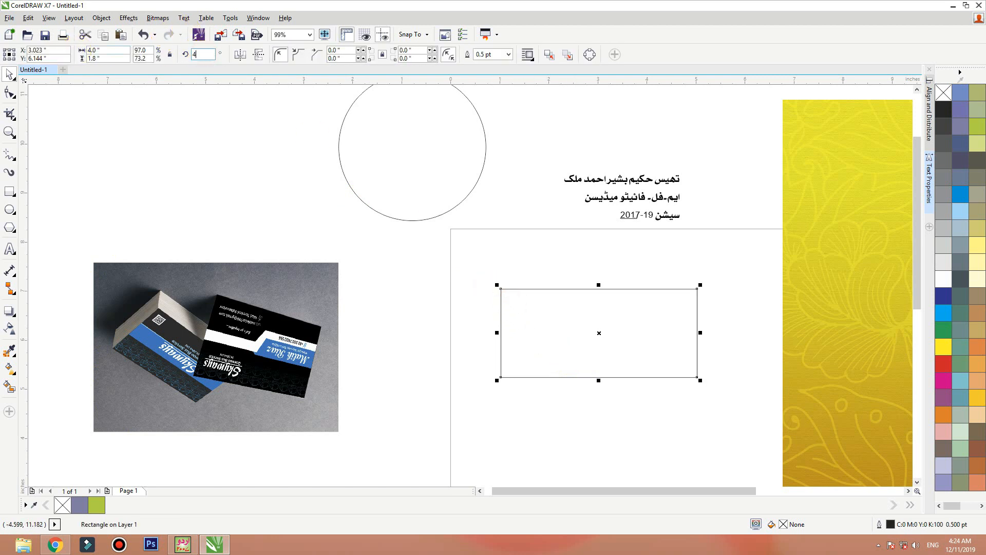
text(5)
key(Return)
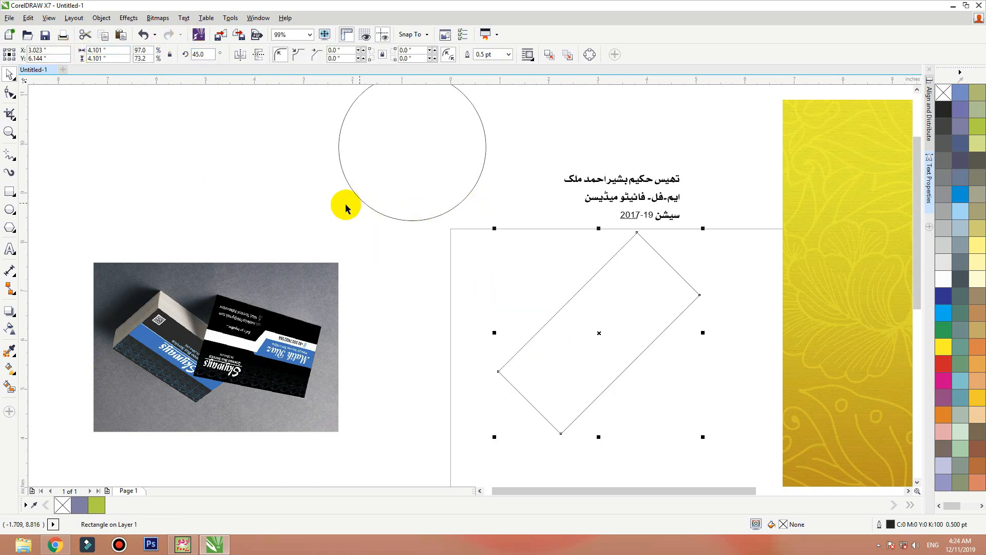
key(ctrl+z)
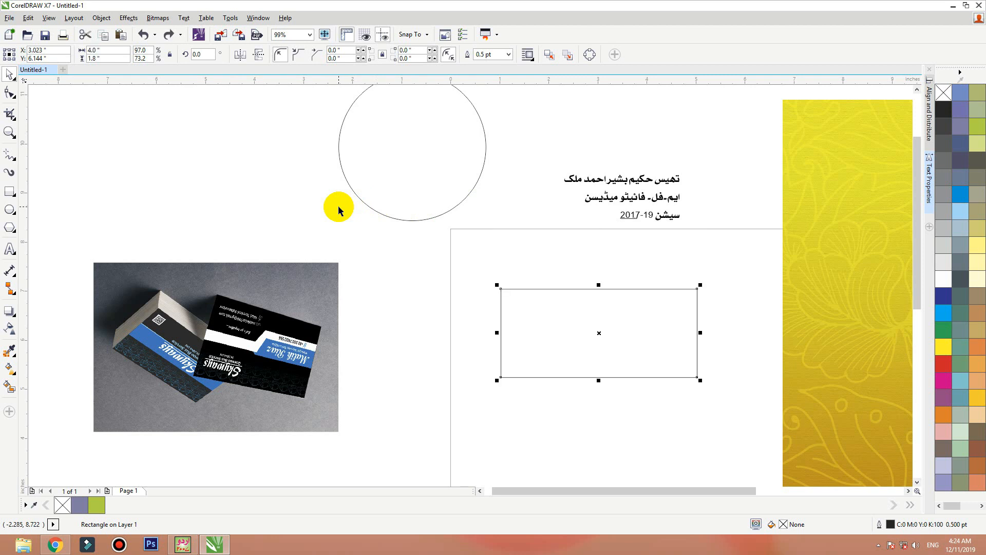
Move the business-card image up to about X -4.94 and Y 9.38 inches, and move the circle over the Urdu text
click(287, 164)
click(205, 265)
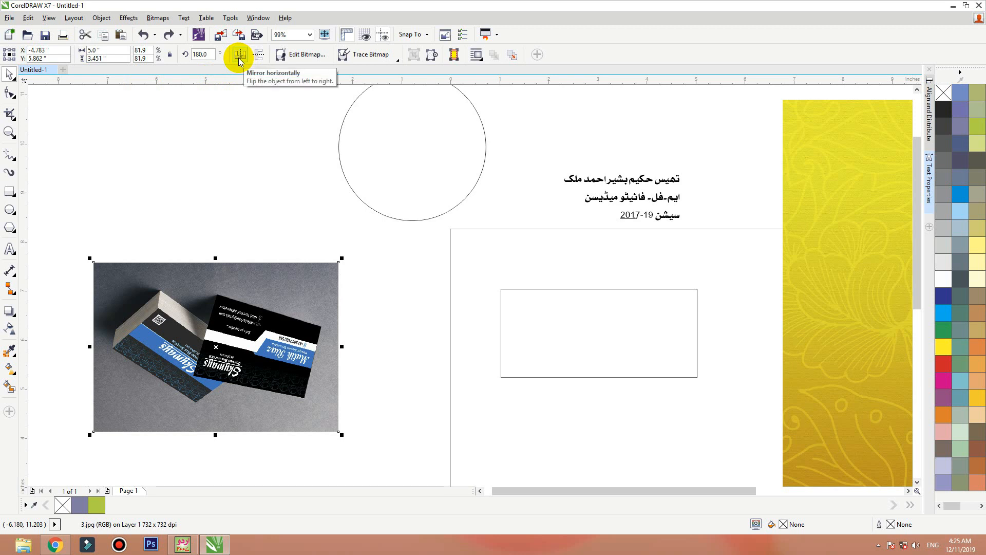
drag(288, 297, 281, 125)
drag(344, 158, 587, 175)
Mirror the business-card image horizontally and vertically so its text reads upright
click(309, 168)
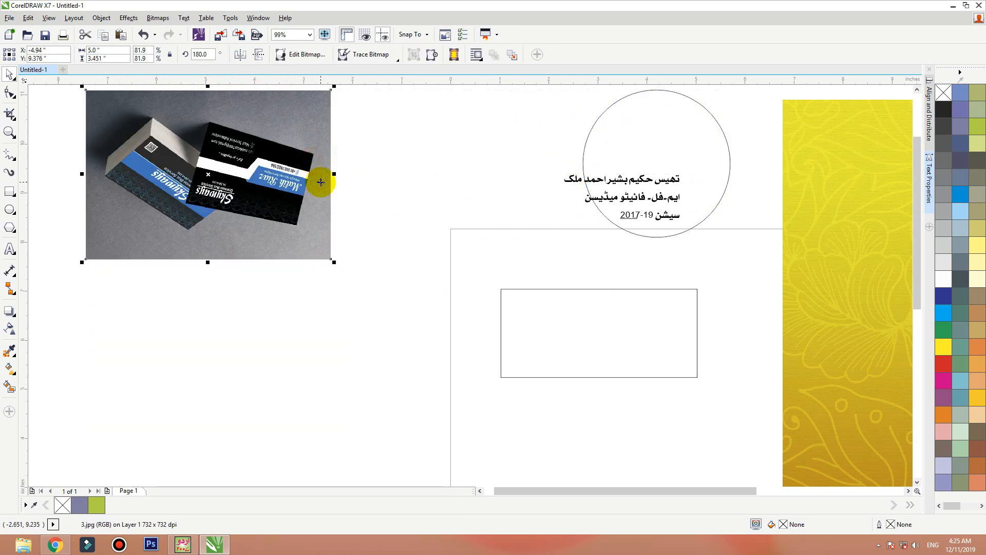
key(shift+F2)
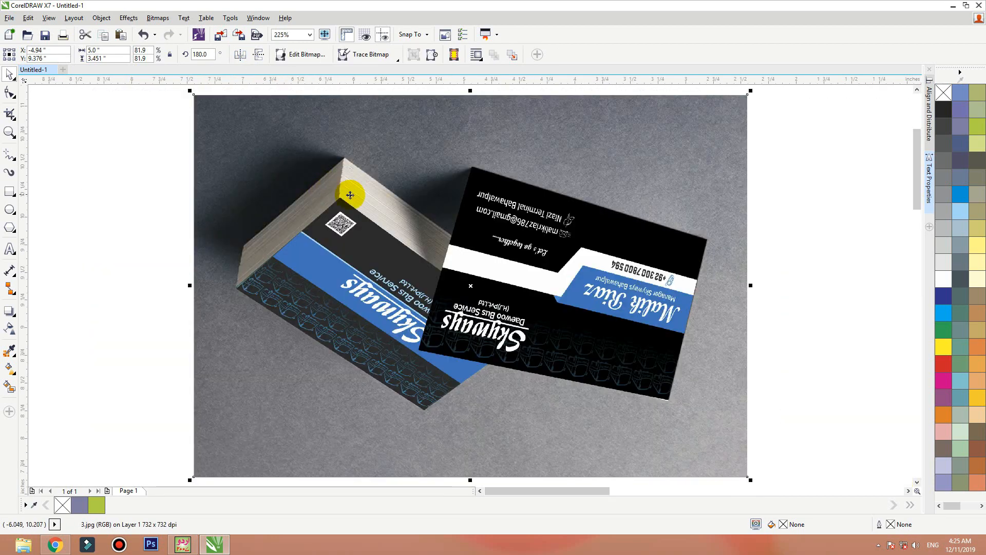
click(237, 60)
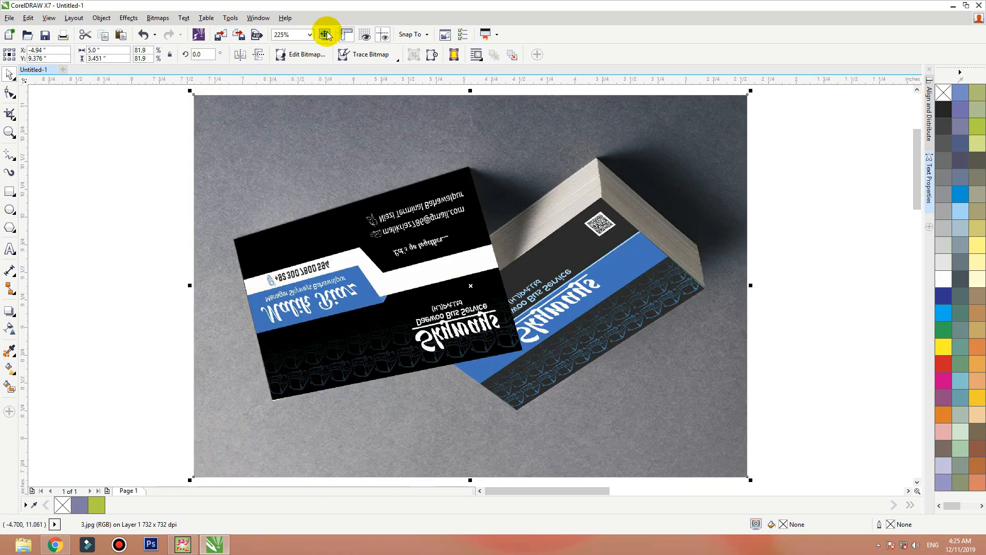
click(259, 61)
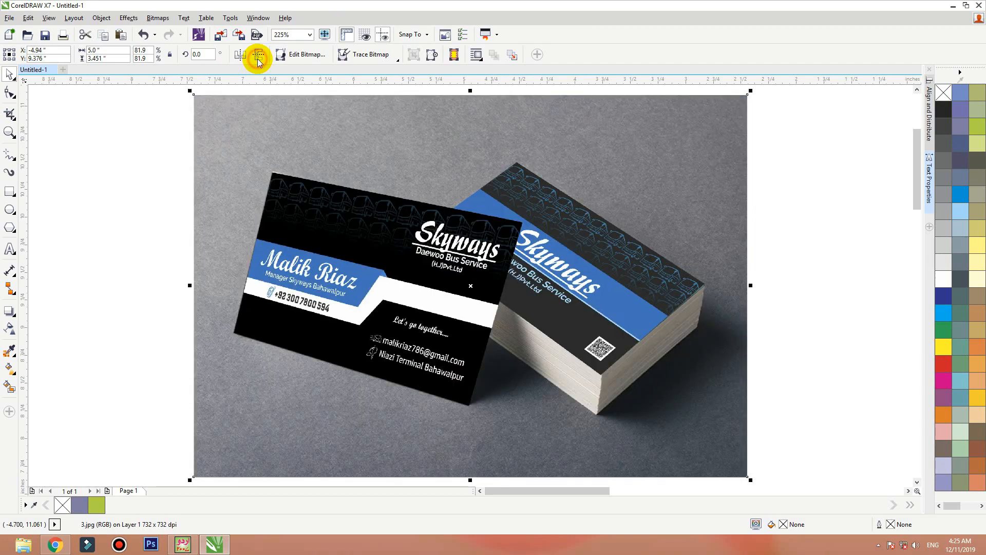
Flip the business-card image back and forth, alternating vertical and horizontal mirroring, ending in its upright orientation
click(256, 55)
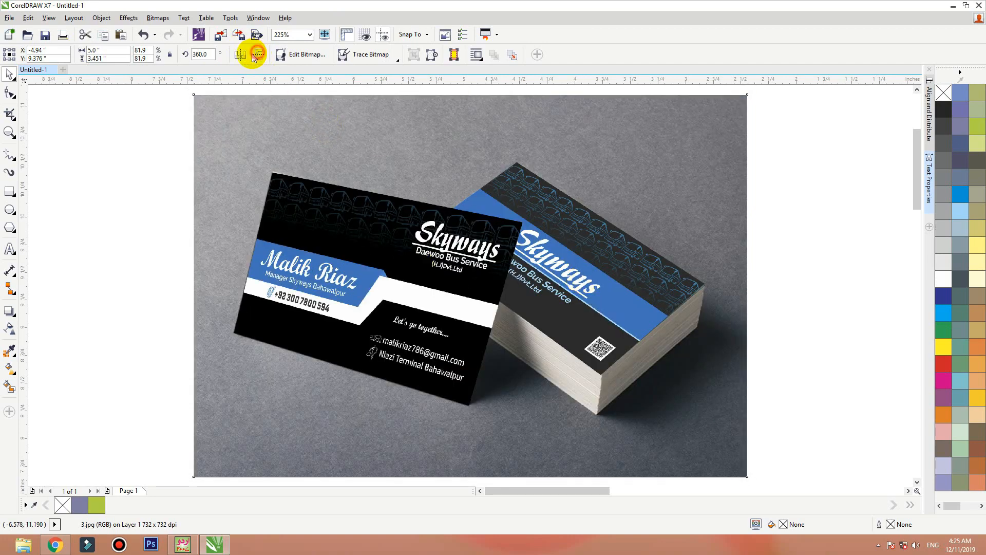
click(242, 55)
click(257, 55)
click(242, 56)
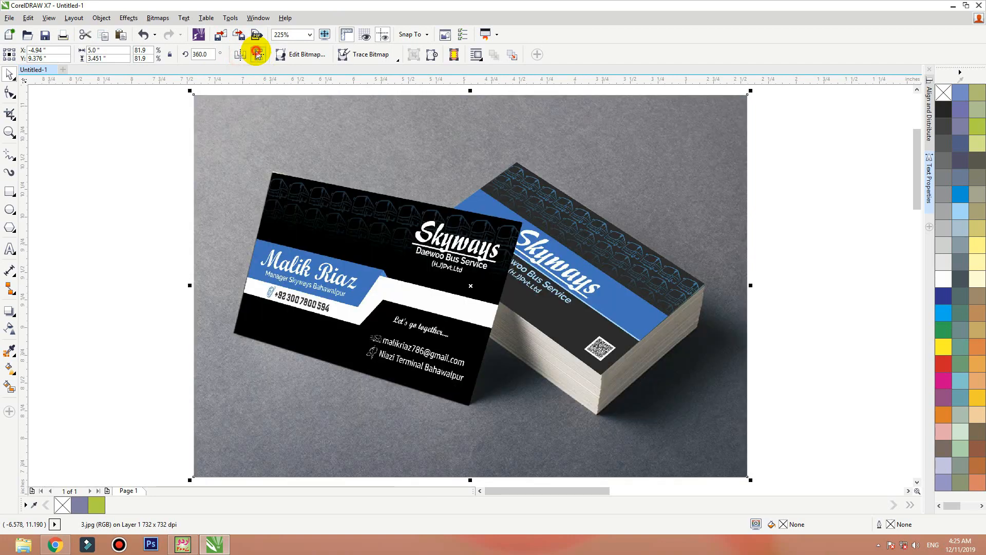
click(257, 54)
click(242, 53)
click(257, 54)
click(242, 55)
click(257, 54)
click(242, 55)
click(258, 54)
click(242, 55)
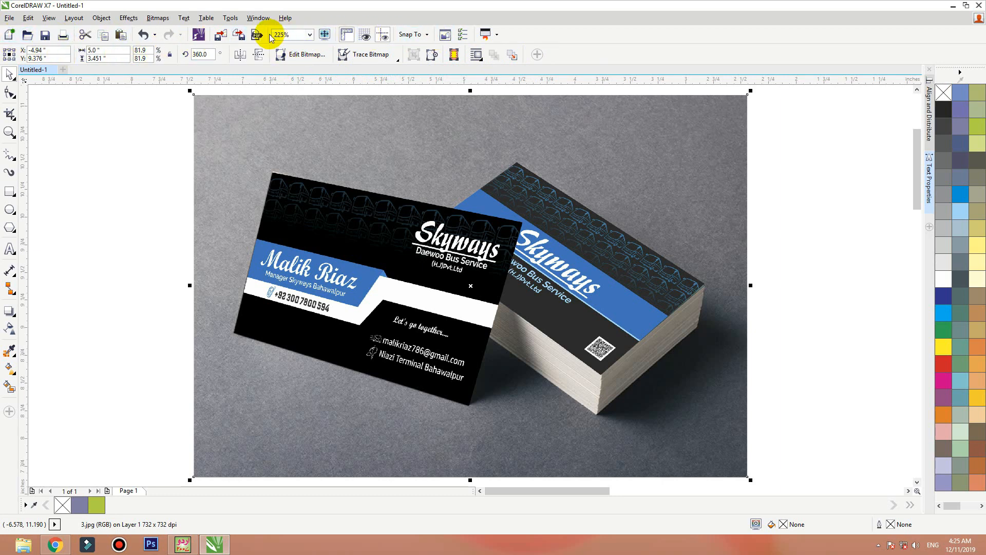
click(128, 159)
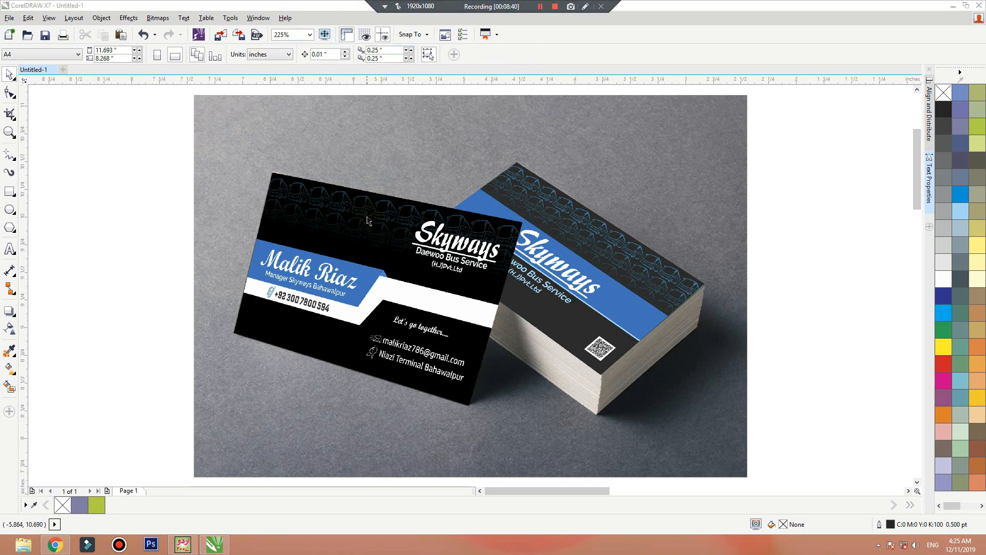
click(233, 120)
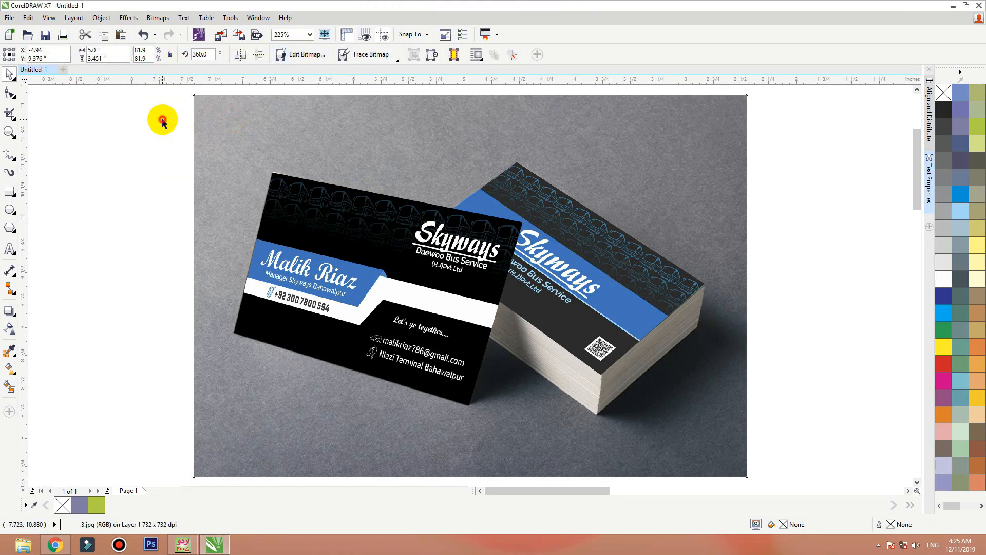
click(163, 120)
click(287, 131)
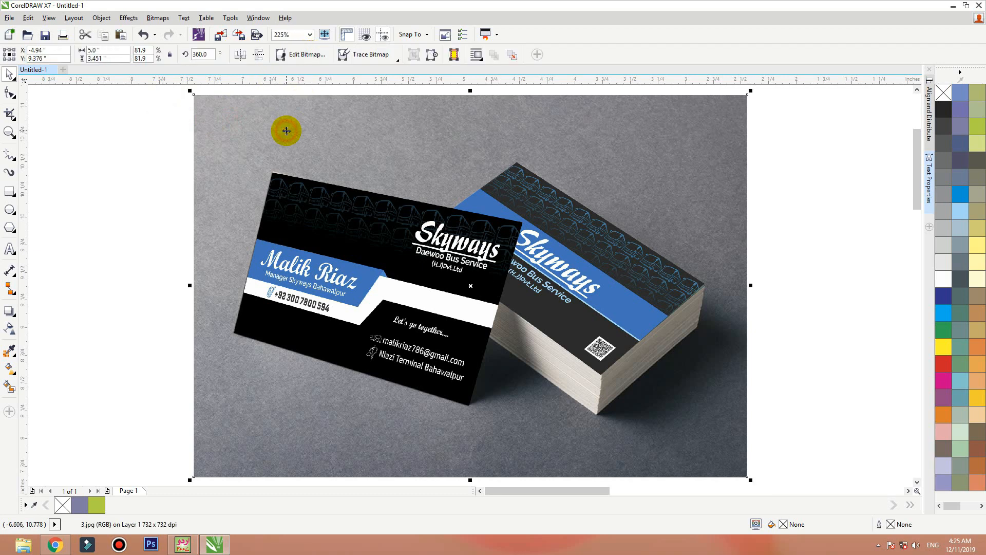